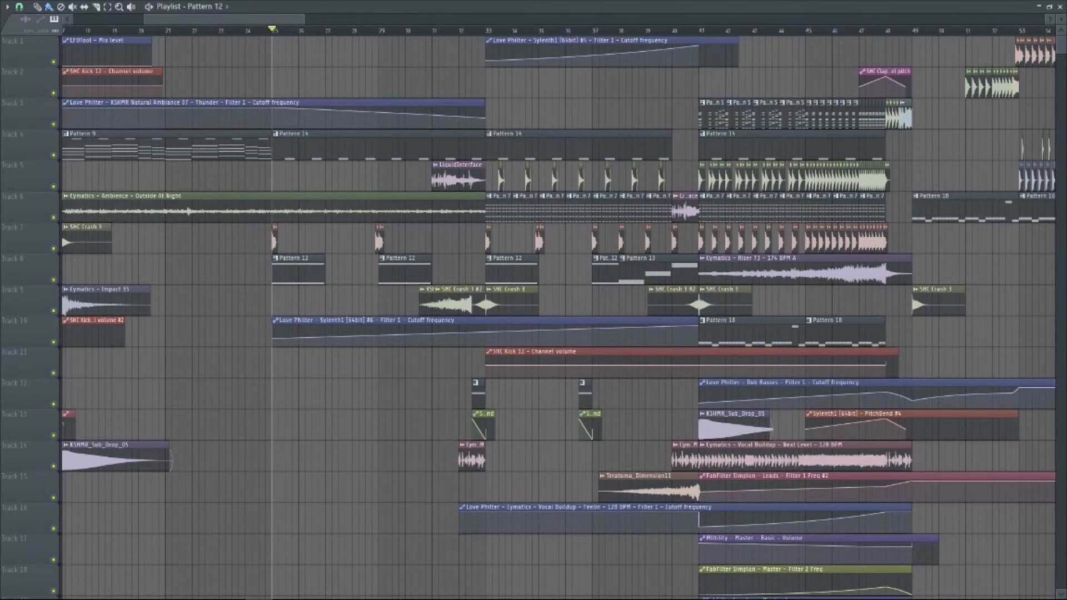
- Check which channels Pattern 12 uses and play the arrangement from bar 25
{"action": "key", "text": "F6"}
{"action": "left_click_drag", "start_coordinate": [424, 97], "coordinate": [657, 59]}
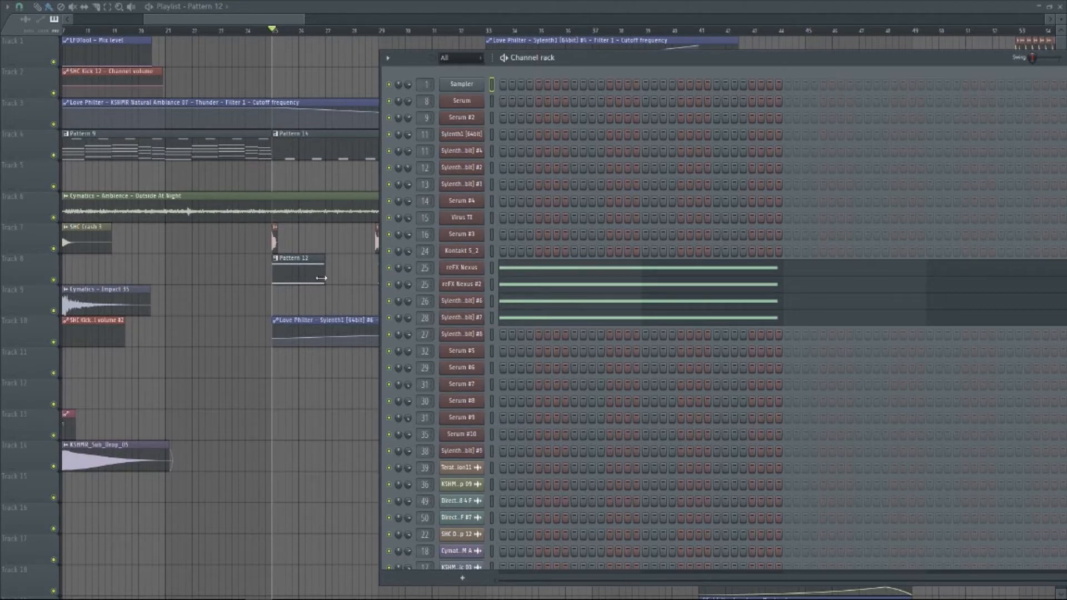
{"action": "left_click_drag", "start_coordinate": [687, 65], "coordinate": [0, 69]}
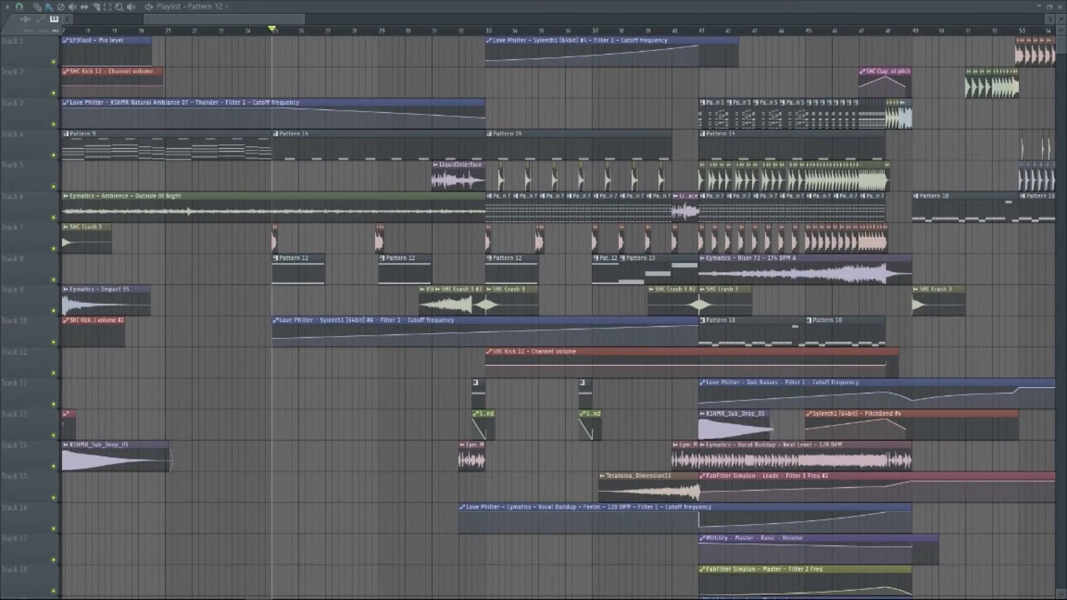
{"action": "key", "text": "space"}
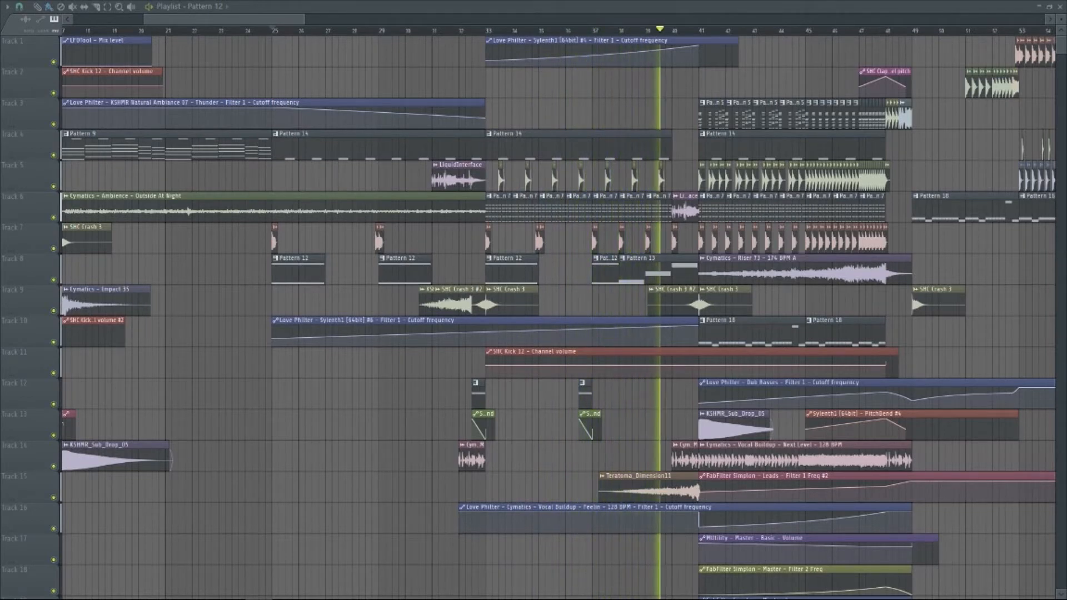
{"action": "key", "text": "space"}
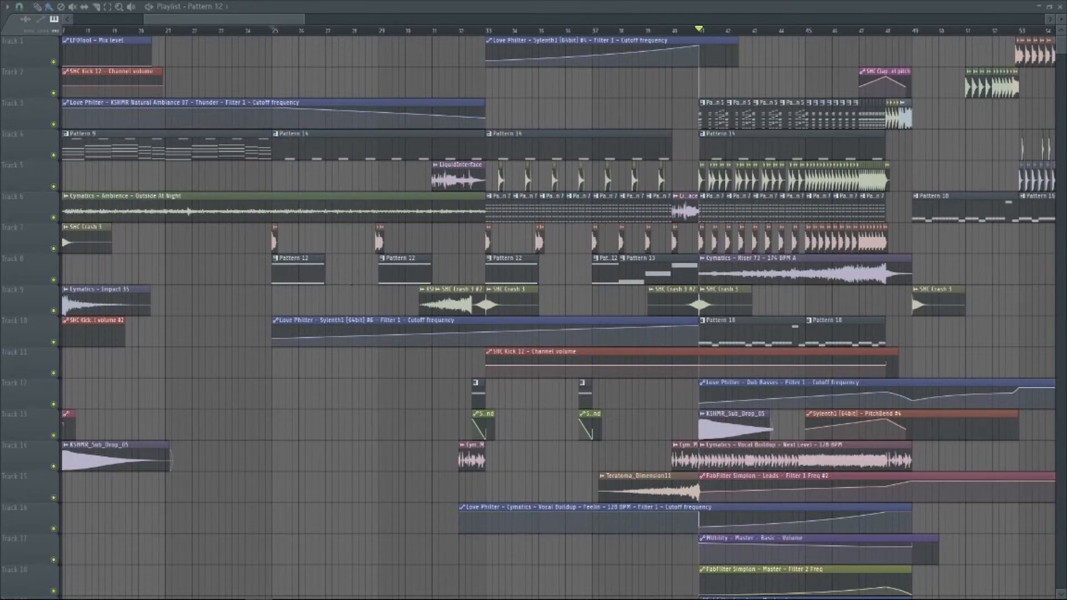
- Inspect the presets loaded in the reFX Nexus and reFX Nexus #2 channels of Pattern 12
{"action": "key", "text": "F6"}
{"action": "left_click_drag", "start_coordinate": [660, 79], "coordinate": [704, 56]}
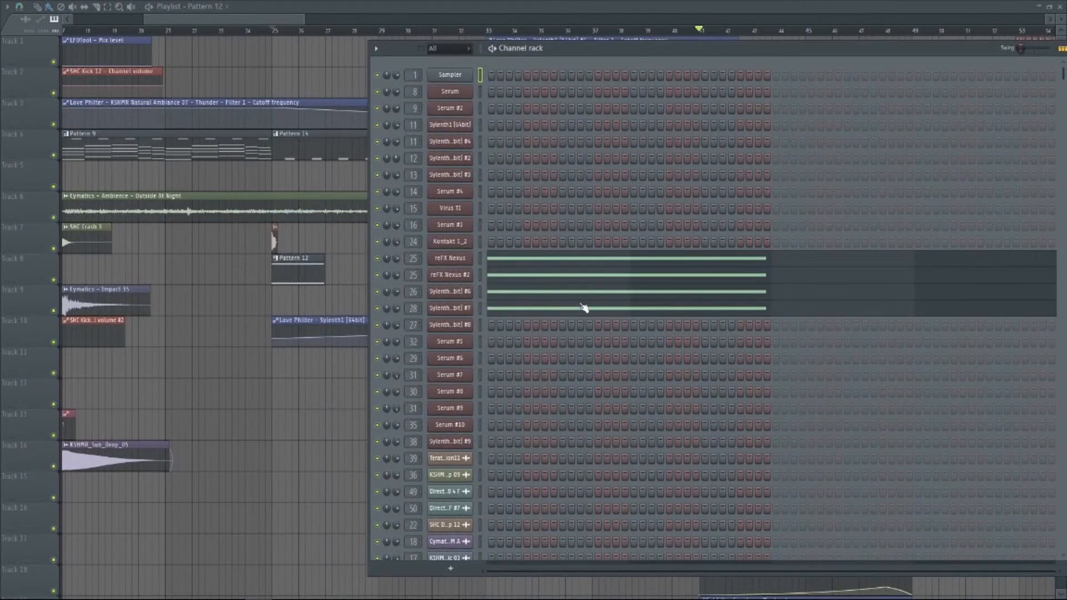
{"action": "left_click", "coordinate": [447, 259]}
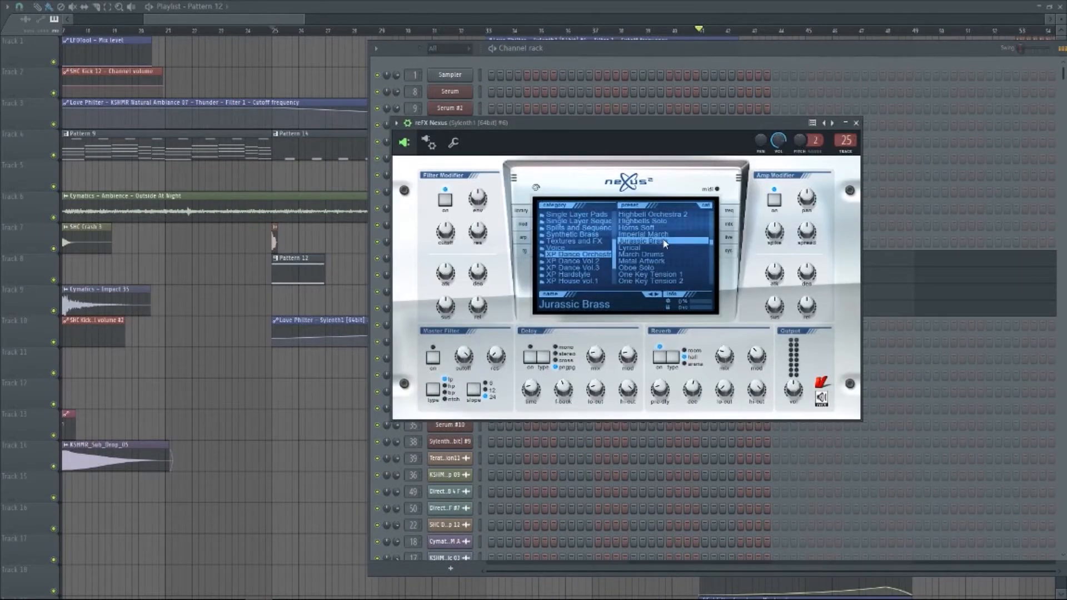
{"action": "left_click", "coordinate": [856, 123]}
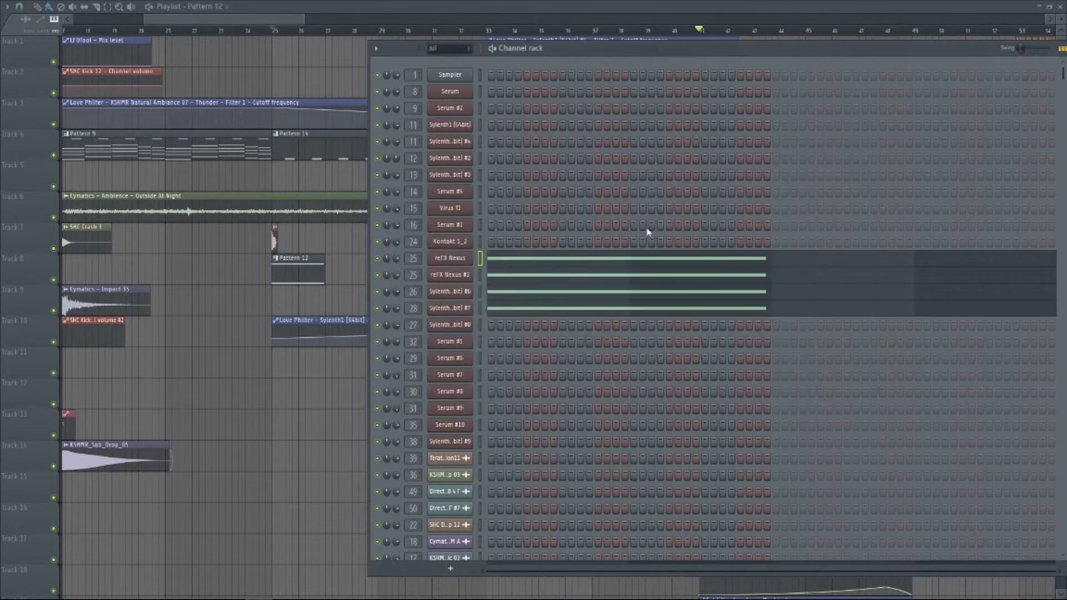
{"action": "left_click", "coordinate": [451, 275]}
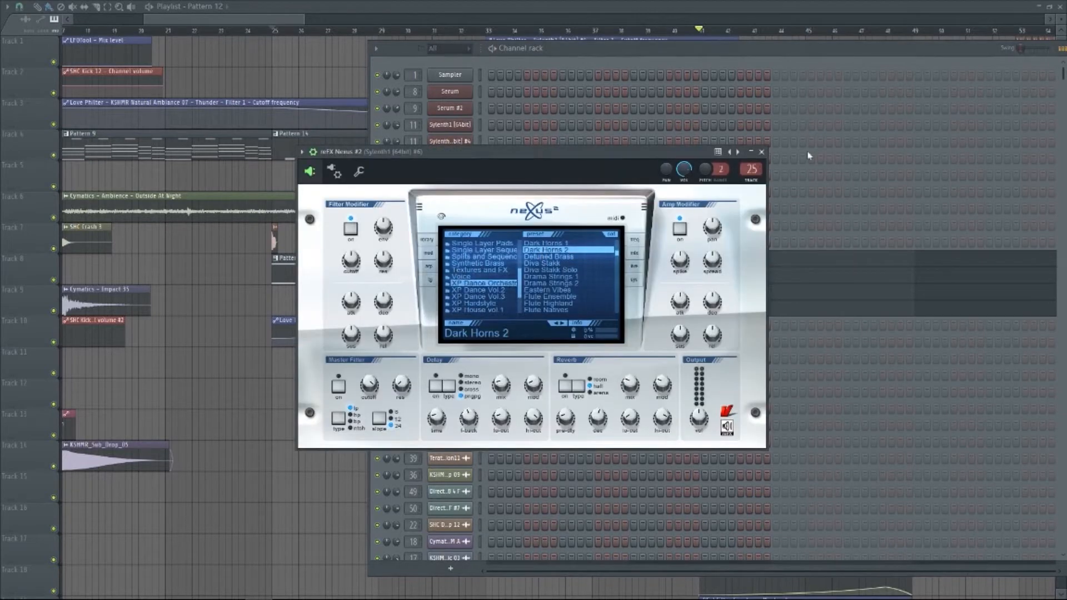
{"action": "left_click", "coordinate": [762, 152]}
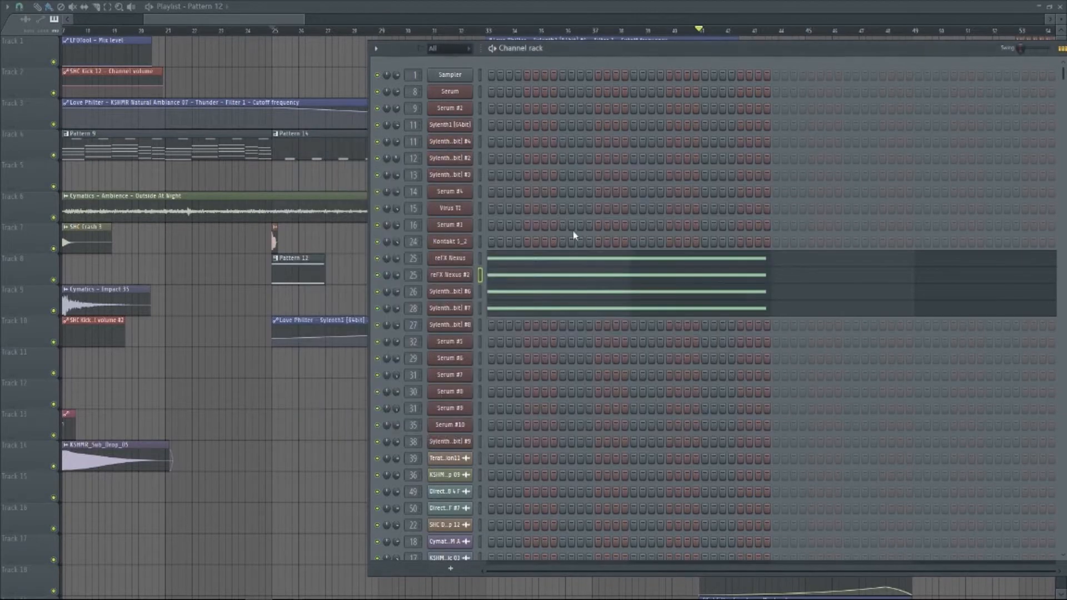
- Inspect the Sylenth1 #6 and Sylenth1 #7 instruments used in Pattern 12
{"action": "left_click", "coordinate": [461, 292]}
{"action": "left_click", "coordinate": [780, 107]}
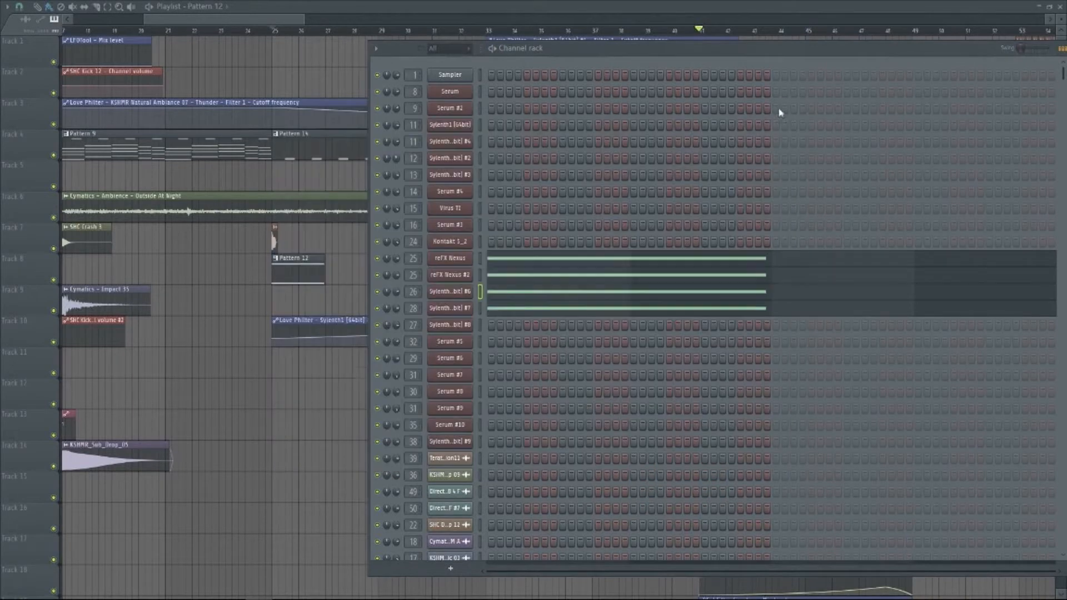
{"action": "left_click", "coordinate": [456, 309]}
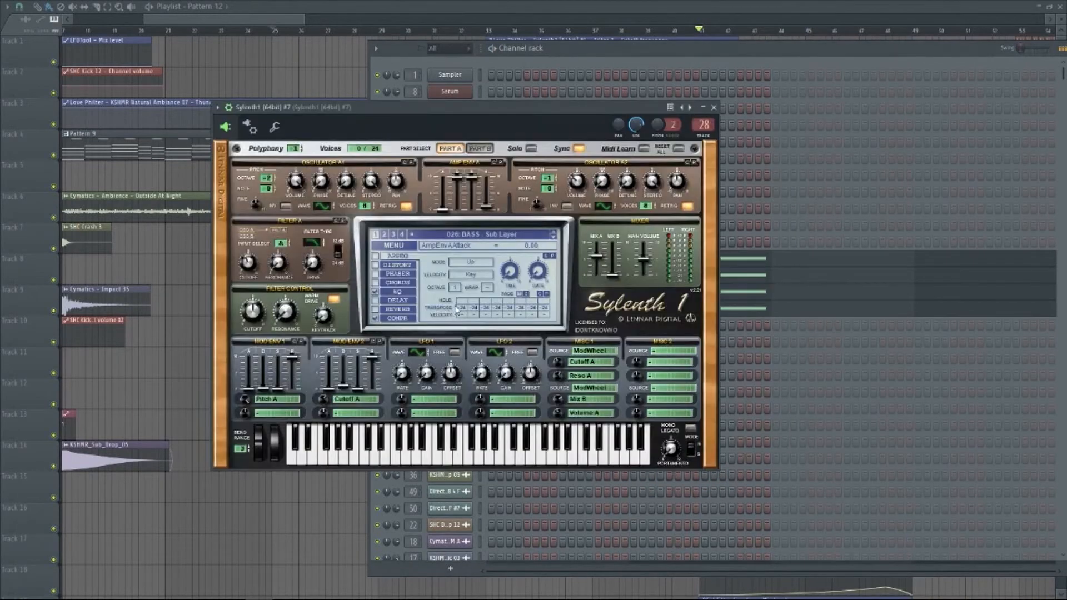
{"action": "left_click", "coordinate": [713, 108]}
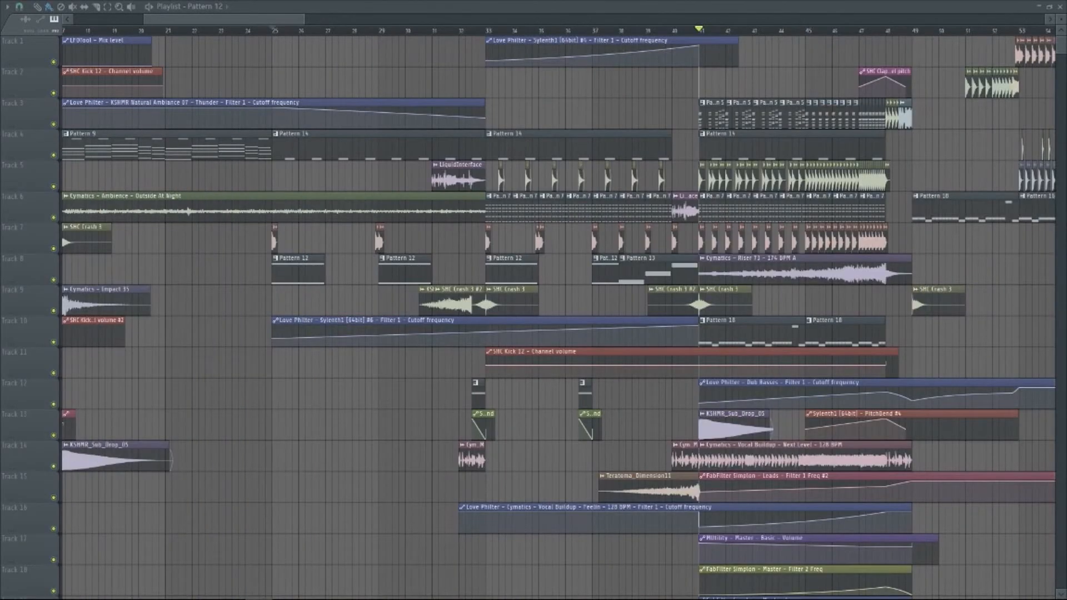
- Glance at the mixer and replay the arrangement from bar 25
{"action": "key", "text": "F9"}
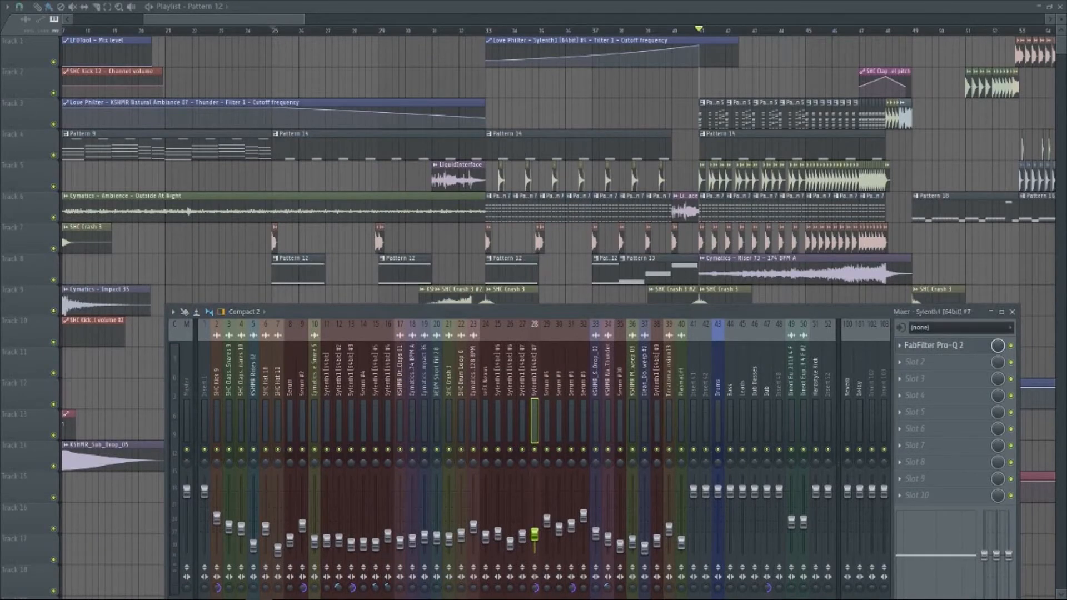
{"action": "key", "text": "F9"}
{"action": "left_click", "coordinate": [273, 32]}
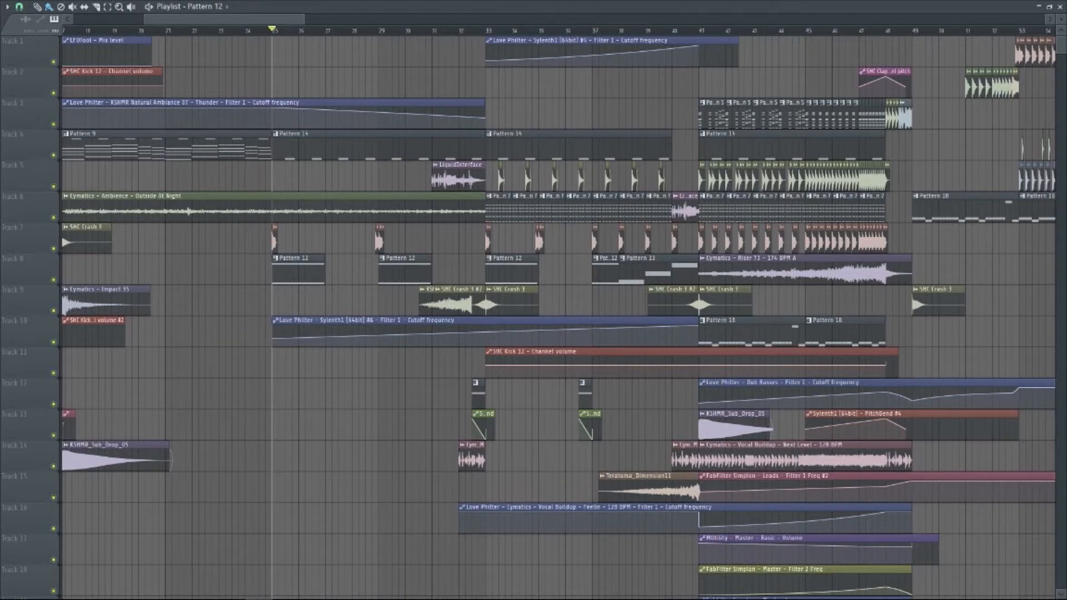
{"action": "key", "text": "space"}
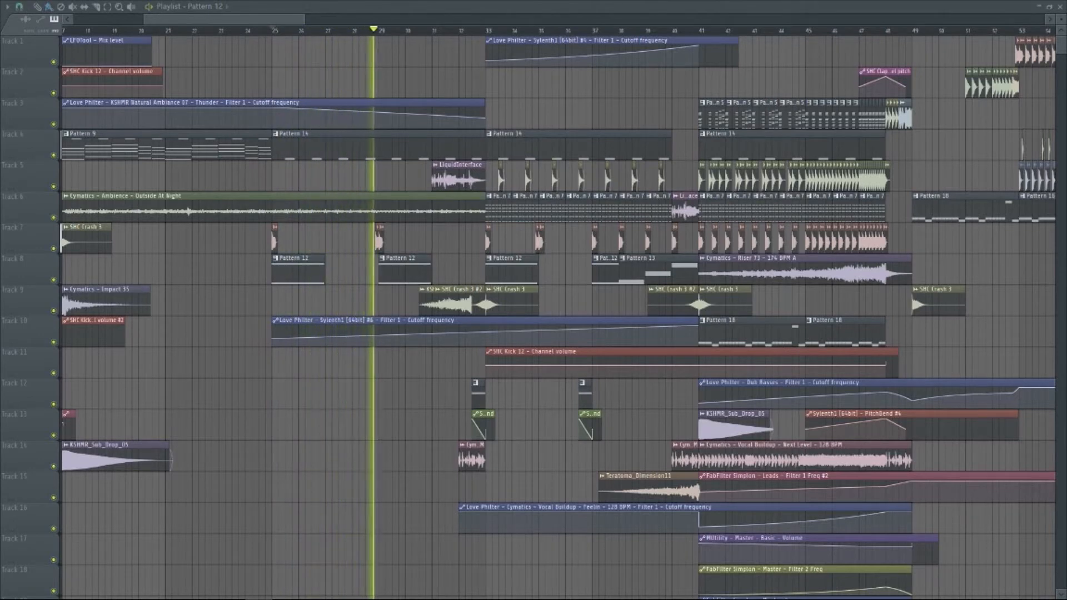
{"action": "key", "text": "space"}
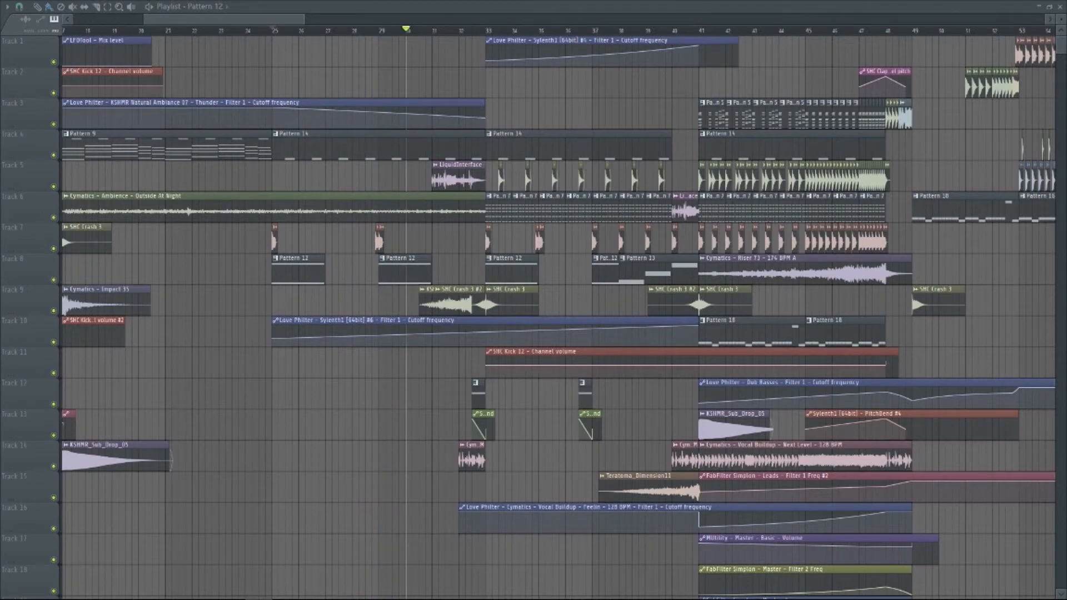
- Examine the iZotope Trash 2 and FabFilter Saturn settings on mixer track 25
{"action": "key", "text": "F9"}
{"action": "left_click_drag", "start_coordinate": [449, 315], "coordinate": [318, 170]}
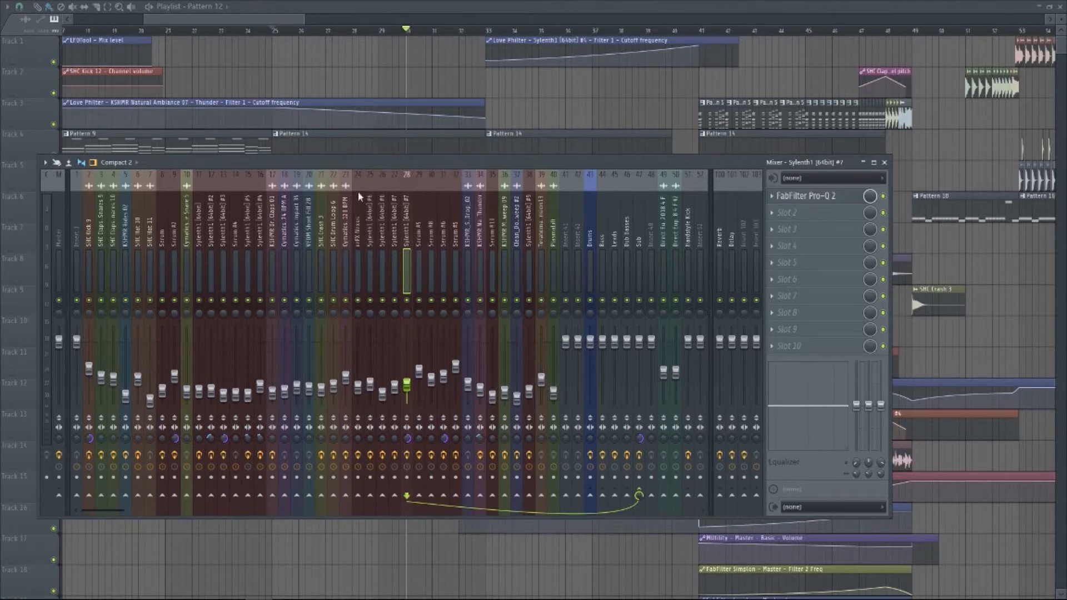
{"action": "left_click", "coordinate": [369, 211]}
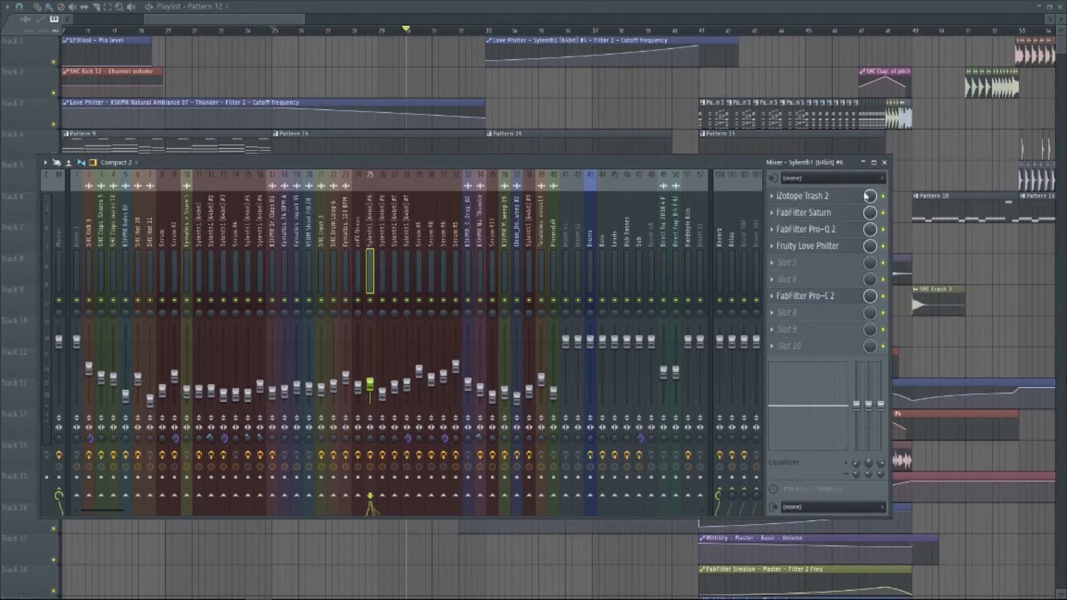
{"action": "left_click", "coordinate": [822, 198]}
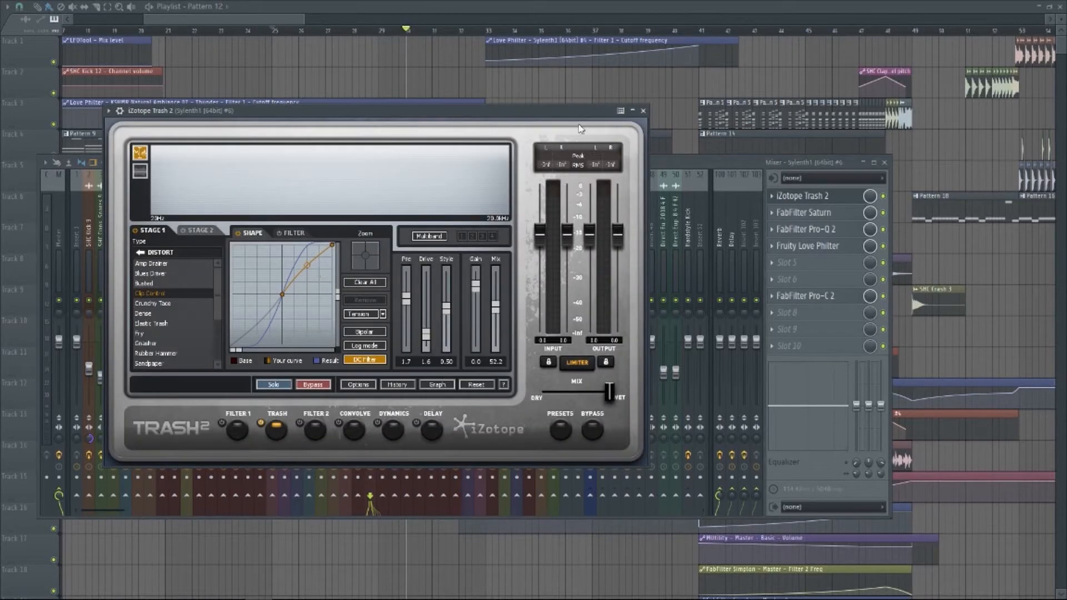
{"action": "left_click", "coordinate": [643, 111]}
{"action": "left_click", "coordinate": [840, 215]}
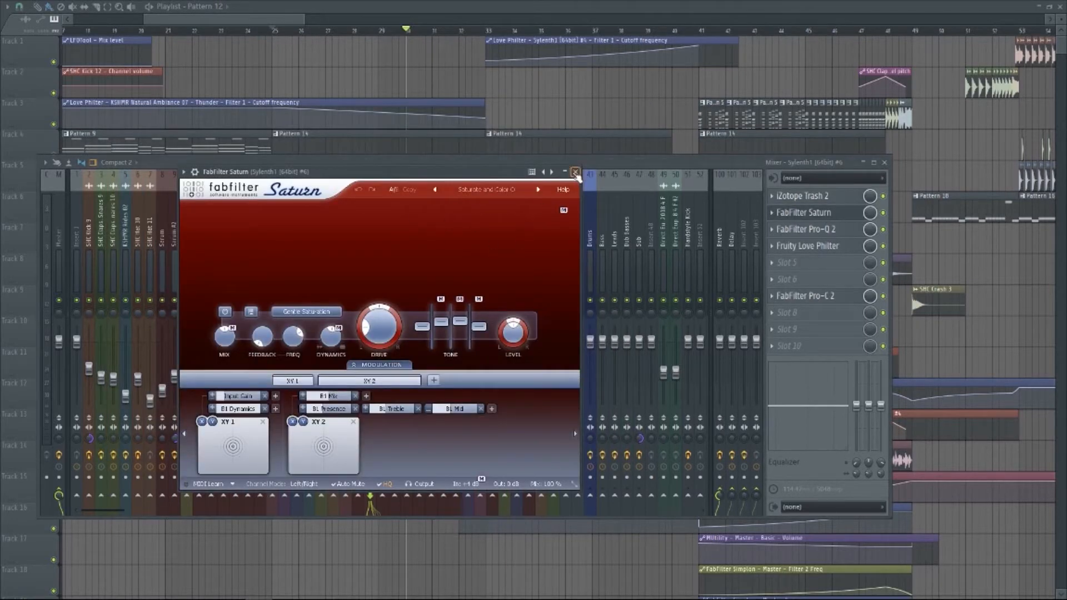
{"action": "left_click", "coordinate": [575, 173]}
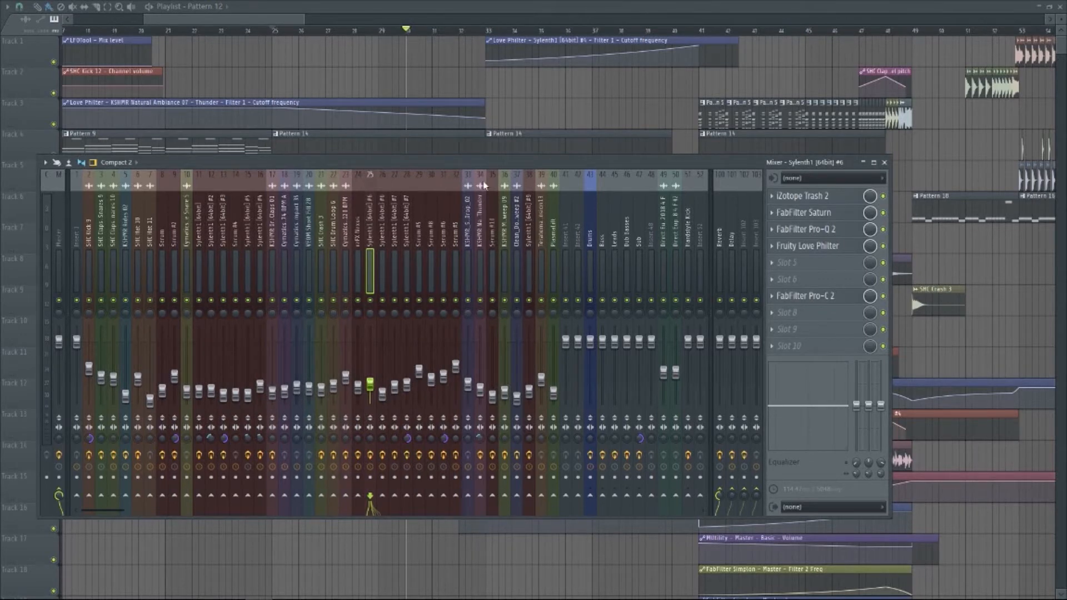
- Examine the FabFilter Pro-Q 2 curve and FabFilter Pro-C 2 compressor on mixer track 25
{"action": "left_click", "coordinate": [804, 229]}
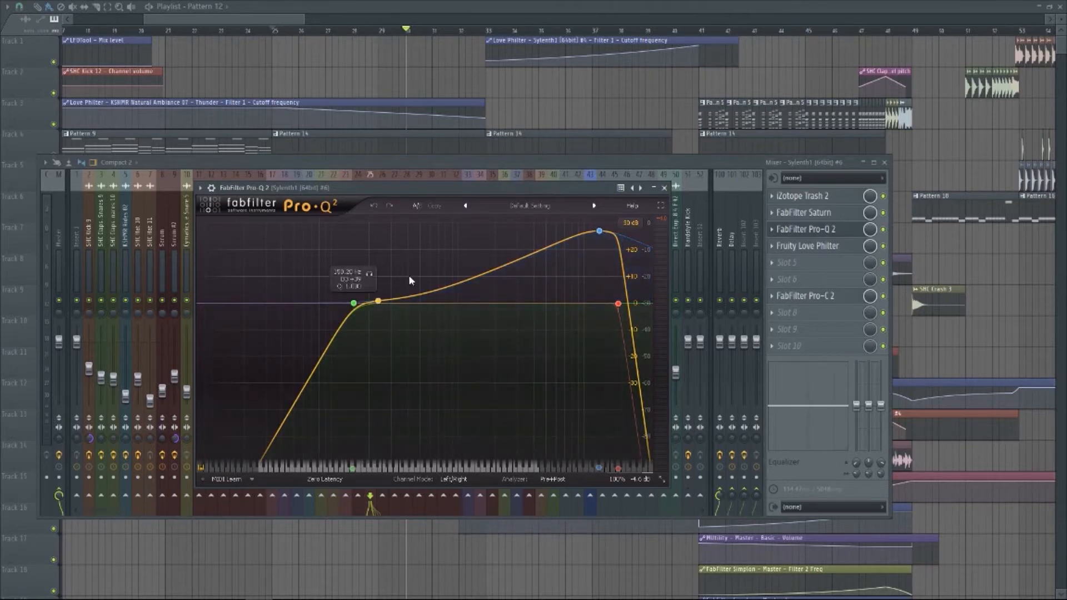
{"action": "left_click", "coordinate": [664, 187]}
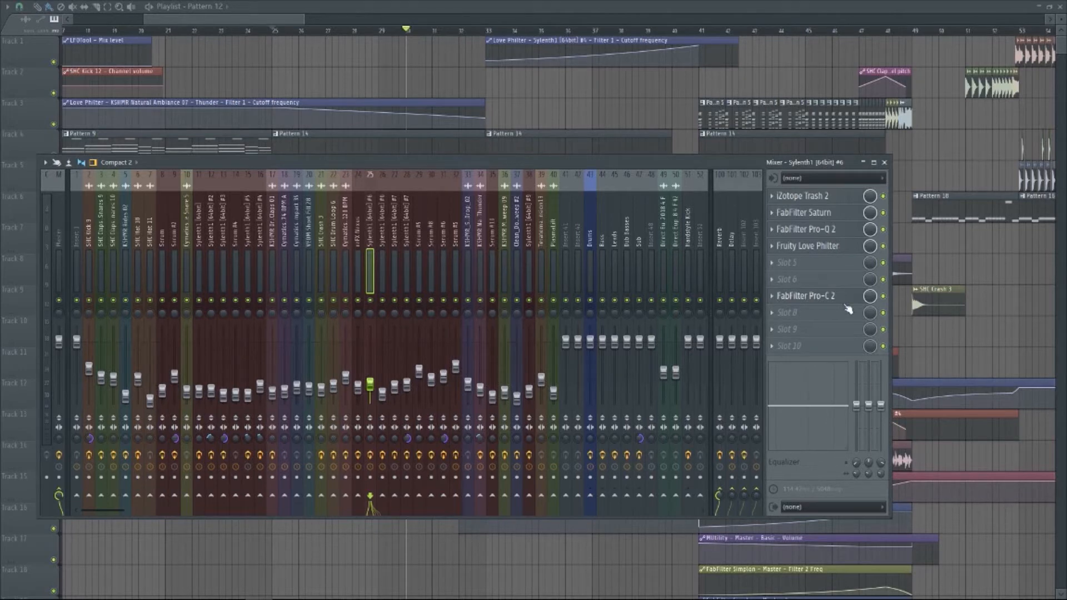
{"action": "left_click", "coordinate": [829, 301]}
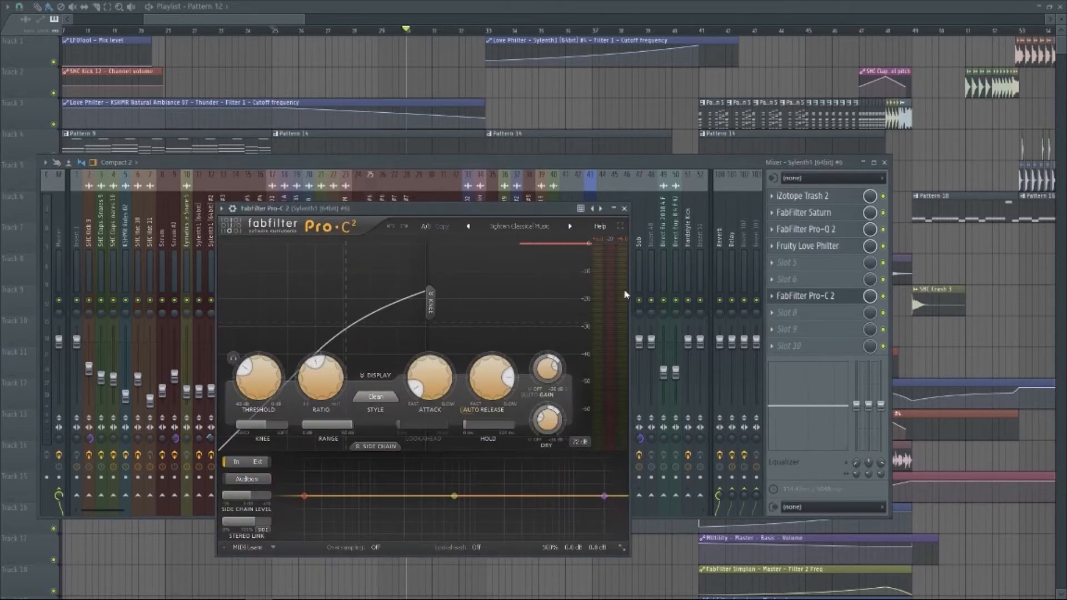
{"action": "left_click", "coordinate": [625, 208]}
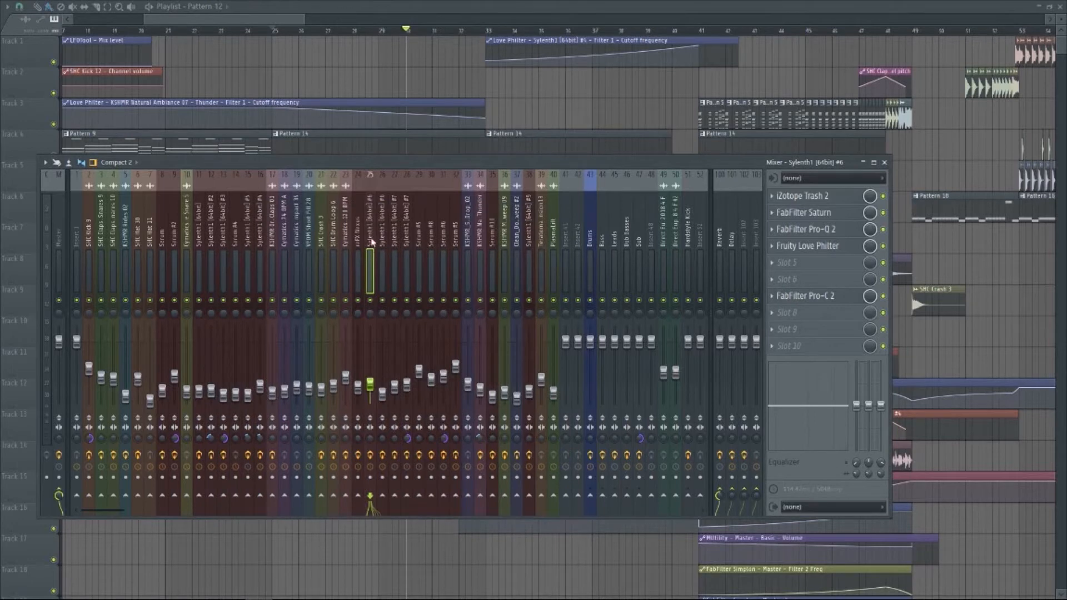
- Review the effects chain on mixer track 26: FabFilter Pro-Q 2, Saturn, Pro-C 2 and Fruity Love Philter
{"action": "left_click", "coordinate": [383, 214]}
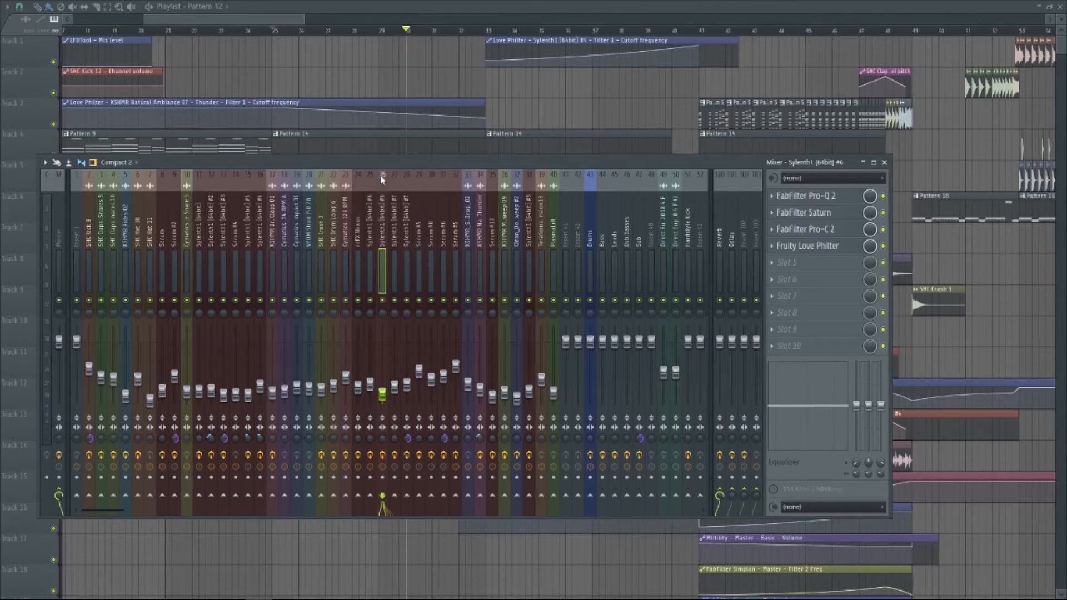
{"action": "left_click", "coordinate": [833, 196]}
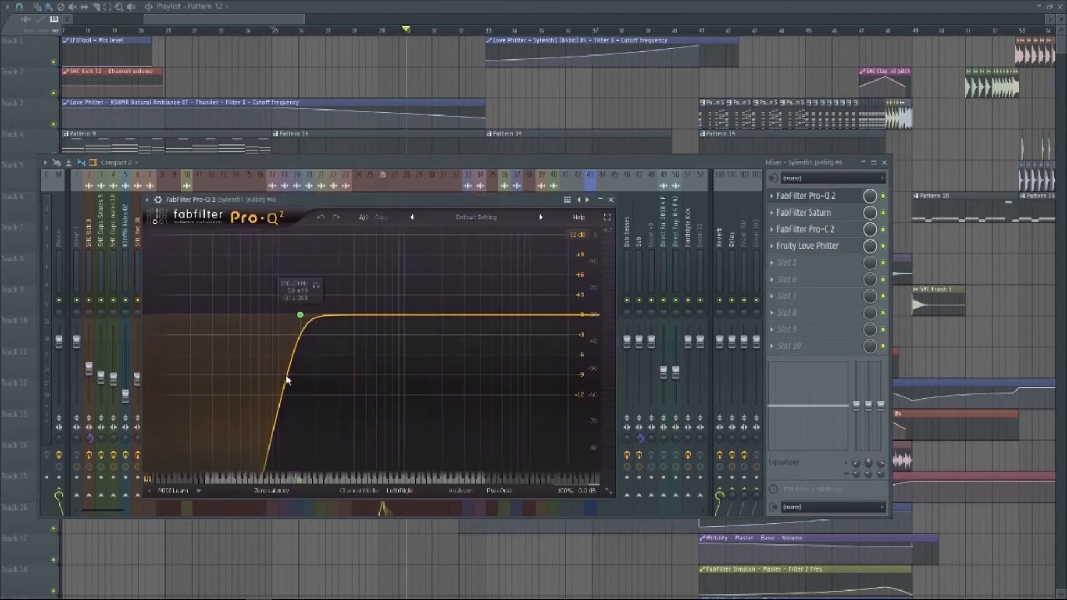
{"action": "left_click", "coordinate": [600, 200]}
{"action": "left_click", "coordinate": [830, 216]}
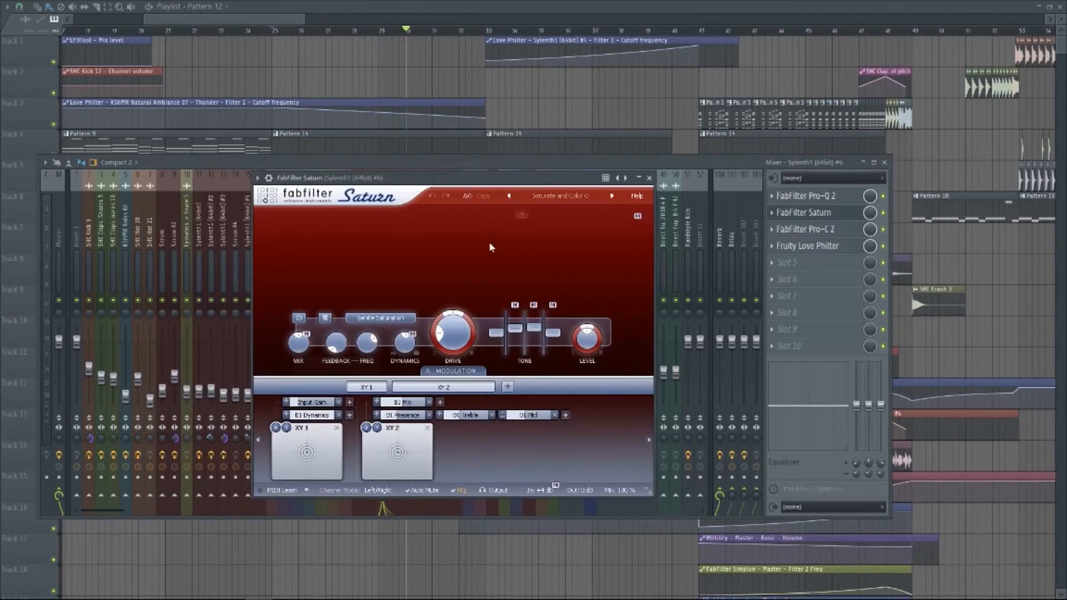
{"action": "left_click", "coordinate": [649, 178]}
{"action": "left_click", "coordinate": [828, 229]}
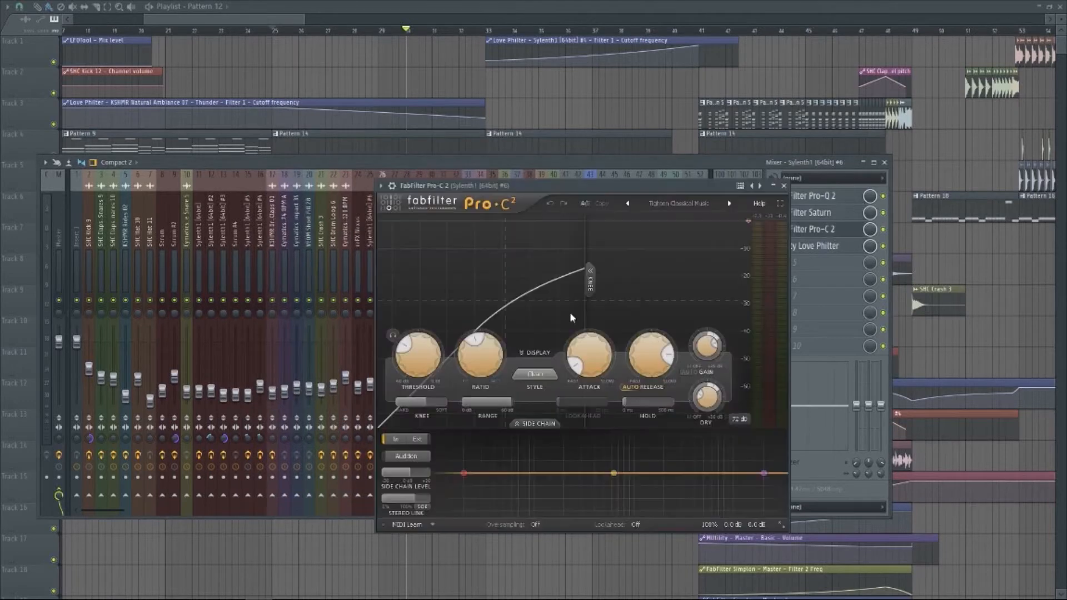
{"action": "left_click", "coordinate": [784, 186]}
{"action": "left_click", "coordinate": [803, 245]}
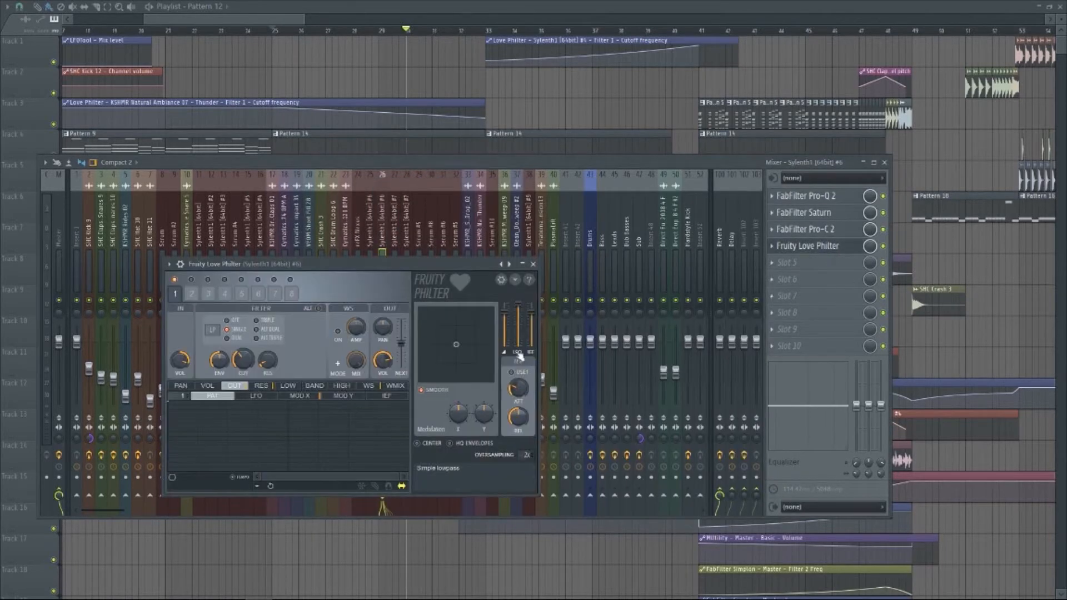
{"action": "left_click", "coordinate": [533, 264]}
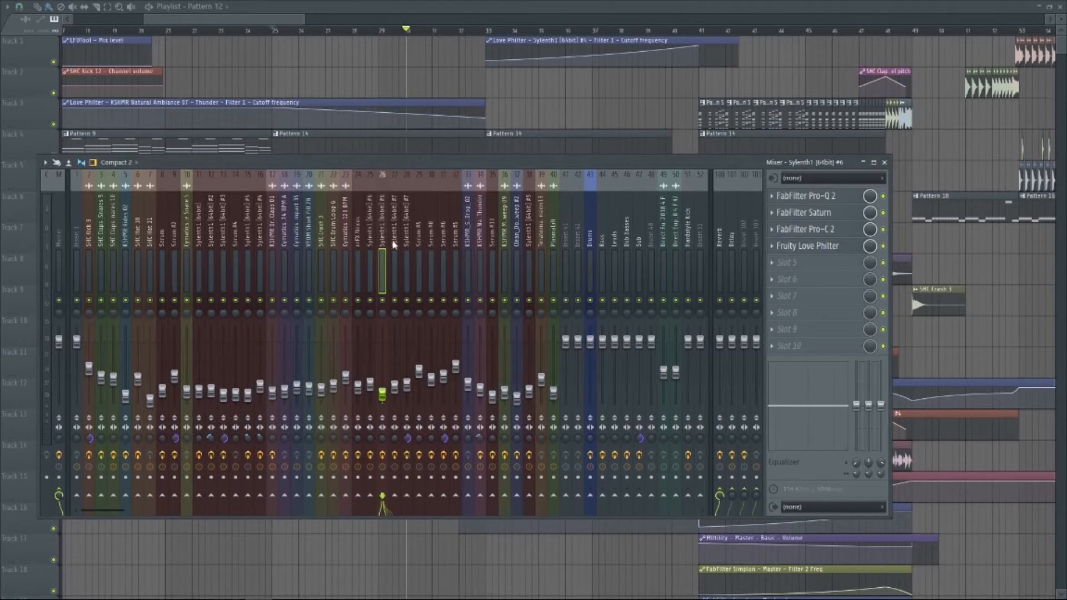
- Follow the Sylenth1 #7 mixer track to the Sub track and examine its FabFilter Pro-Q 2 curve
{"action": "left_click", "coordinate": [407, 202]}
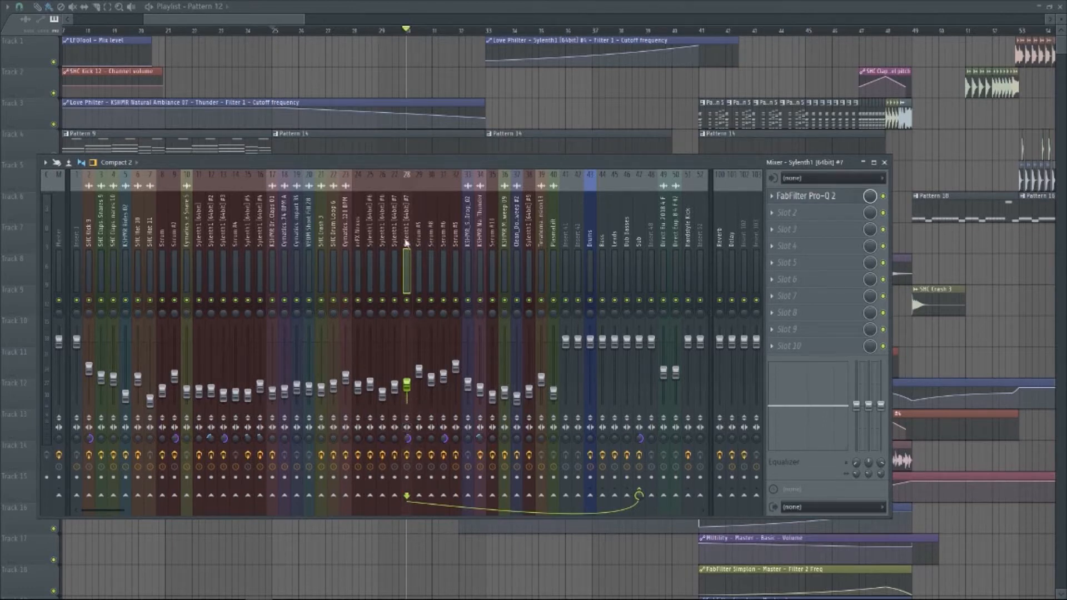
{"action": "left_click", "coordinate": [643, 244]}
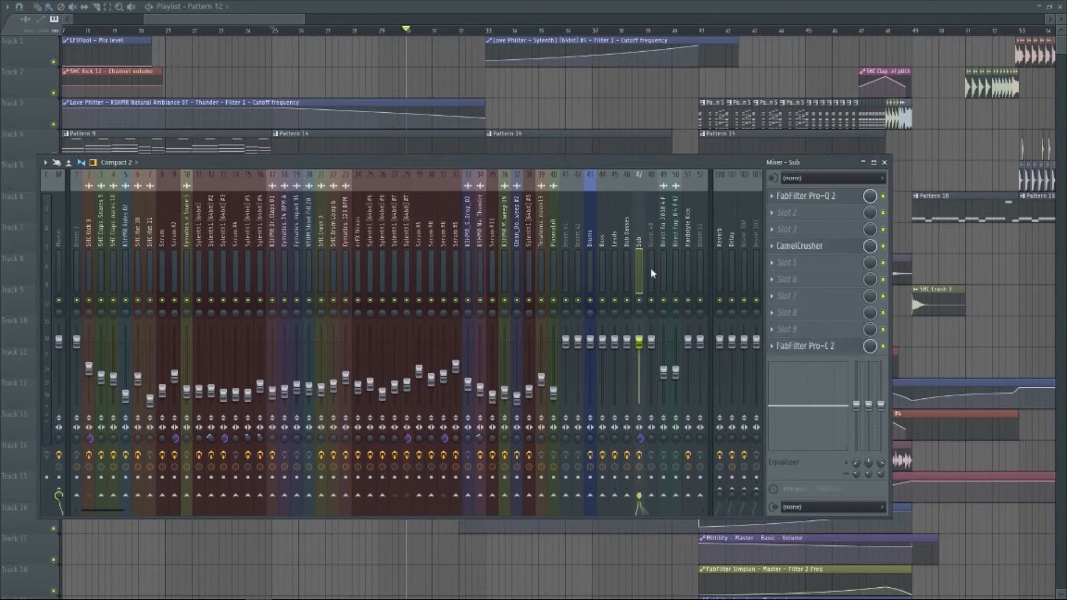
{"action": "left_click", "coordinate": [826, 197]}
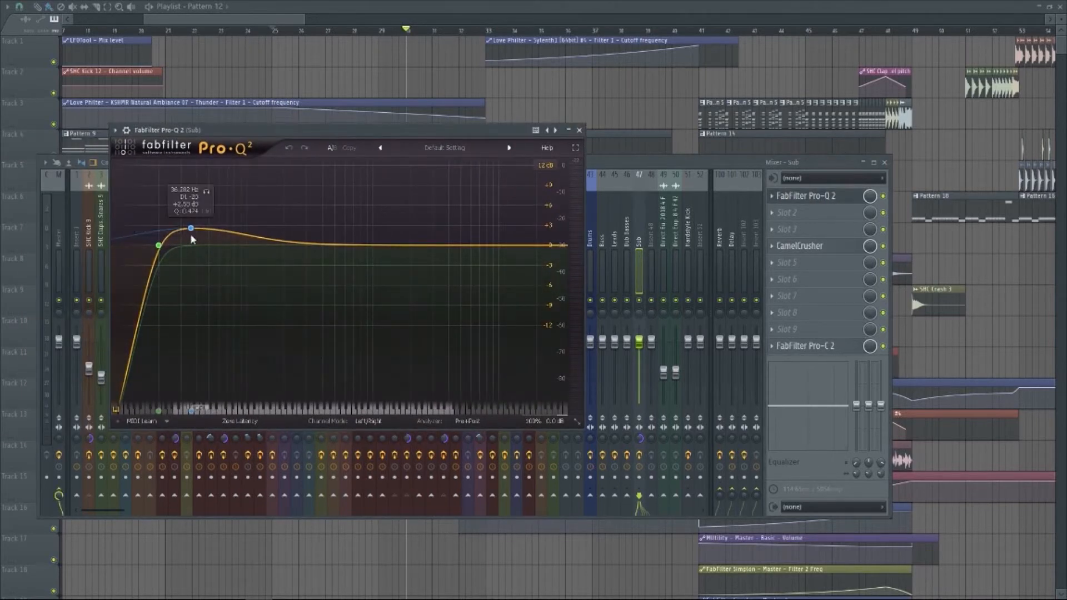
{"action": "left_click", "coordinate": [579, 130]}
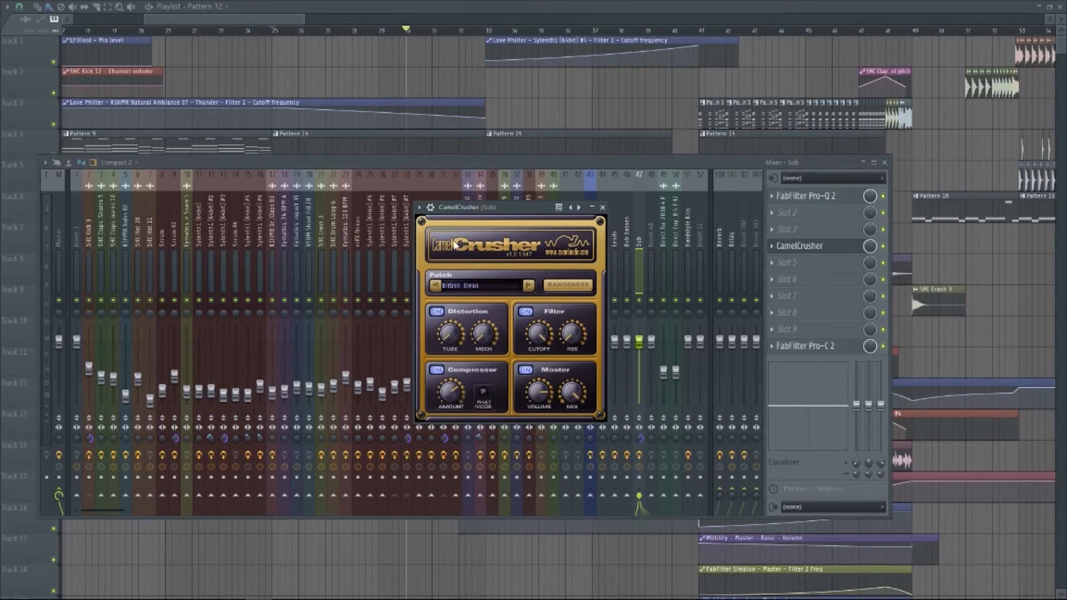
- Examine the FabFilter Pro-C 2 compressor on the Sub track, check the routing of the Serum #4 track and close the mixer
{"action": "left_click", "coordinate": [603, 207]}
{"action": "left_click", "coordinate": [843, 349]}
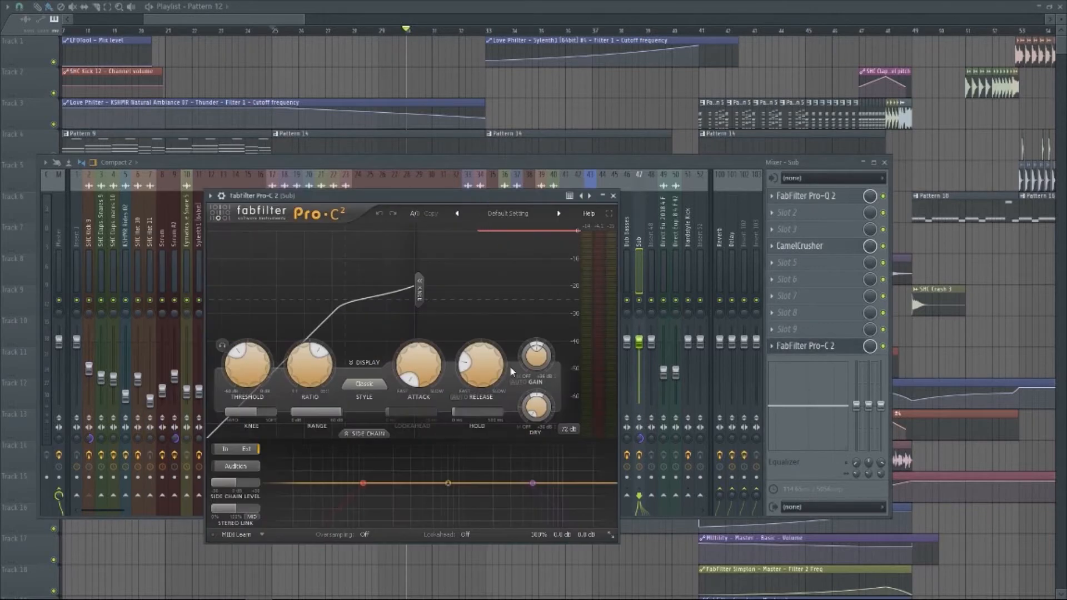
{"action": "left_click", "coordinate": [613, 196]}
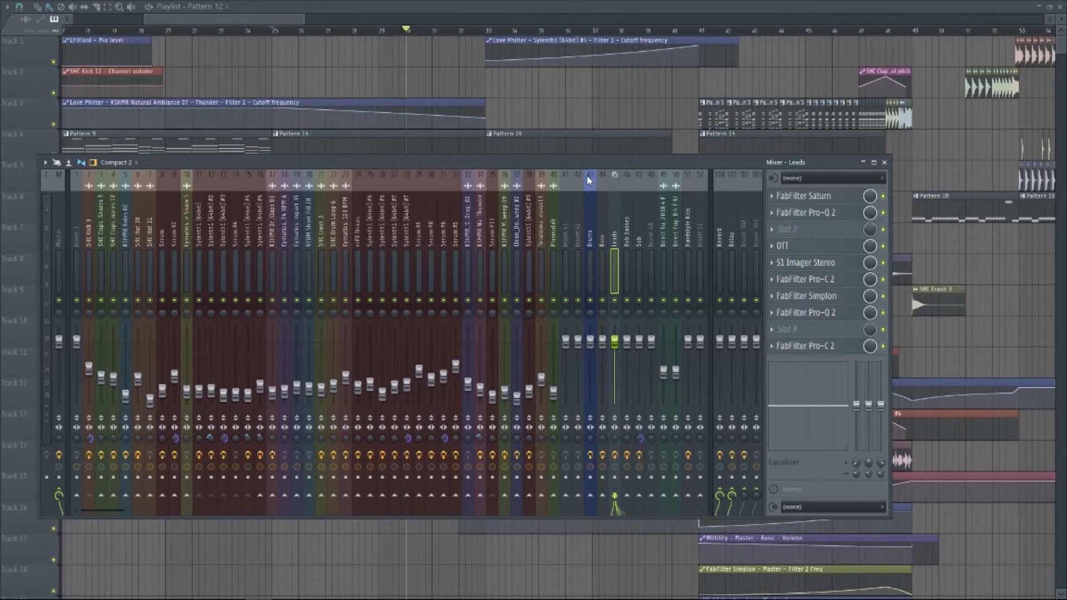
{"action": "left_click", "coordinate": [238, 236]}
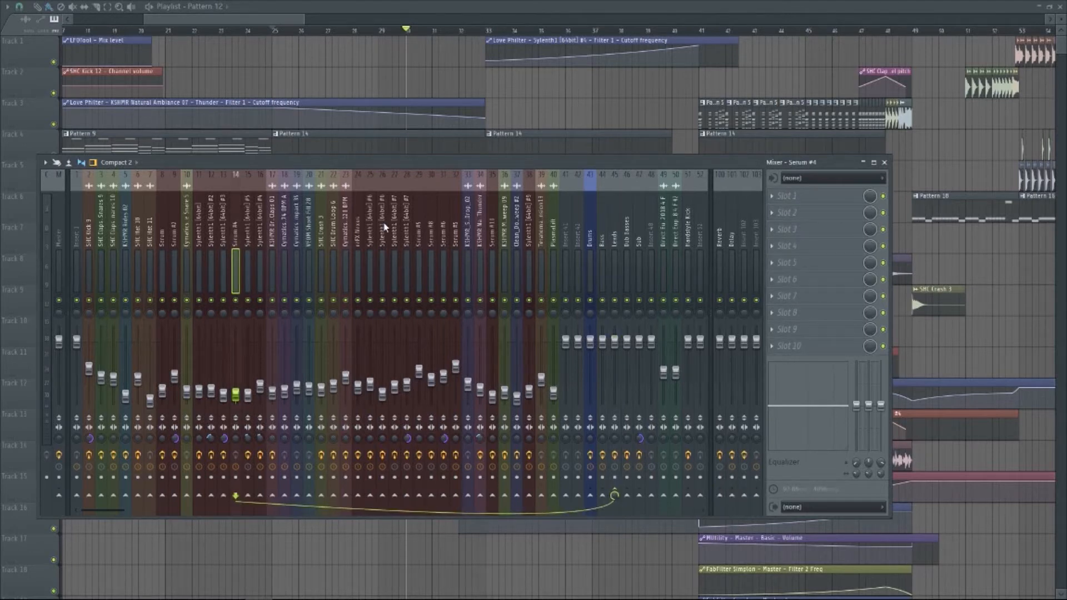
{"action": "left_click", "coordinate": [884, 162]}
- Play the arrangement from bar 101 to hear the section built on Pattern 5
{"action": "left_click_drag", "start_coordinate": [255, 20], "coordinate": [506, 15]}
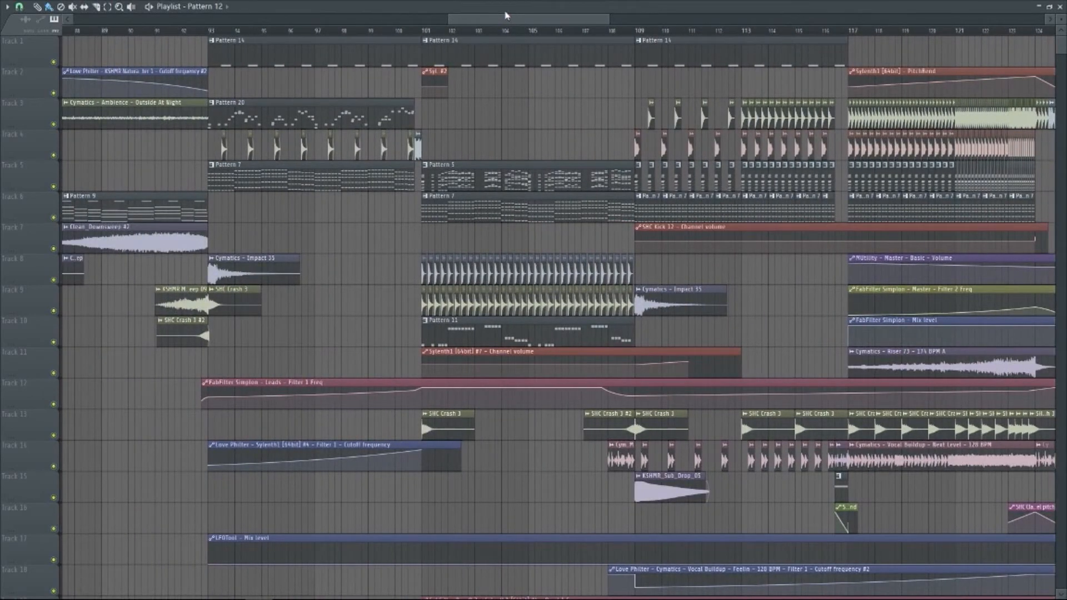
{"action": "left_click", "coordinate": [422, 30]}
{"action": "mouse_move", "coordinate": [486, 19]}
{"action": "left_mouse_down"}
{"action": "mouse_move", "coordinate": [519, 20]}
{"action": "mouse_move", "coordinate": [504, 21]}
{"action": "left_mouse_up"}
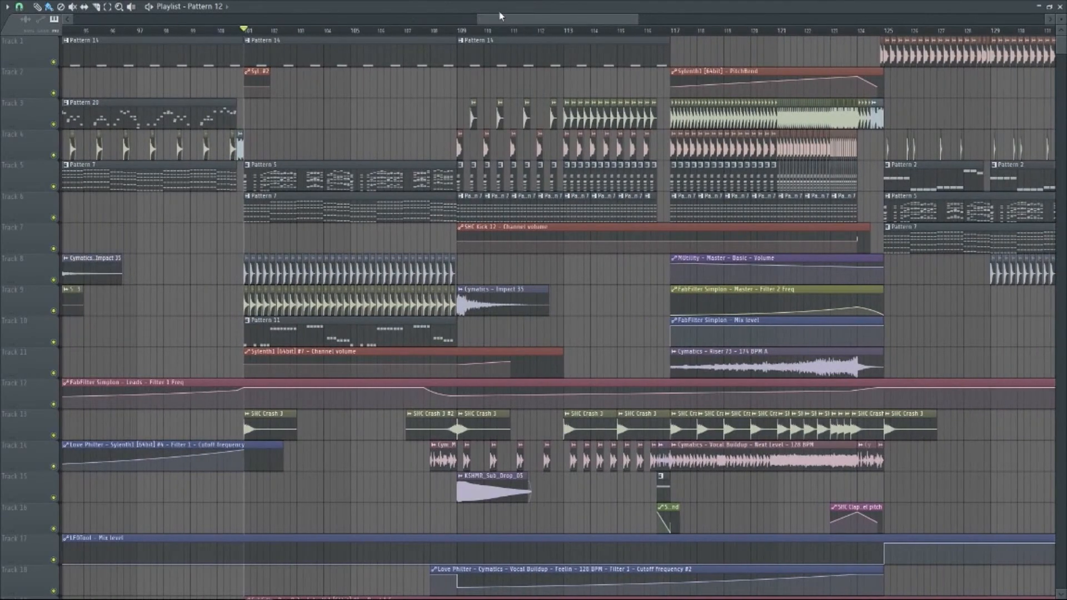
{"action": "left_click_drag", "start_coordinate": [498, 16], "coordinate": [491, 17]}
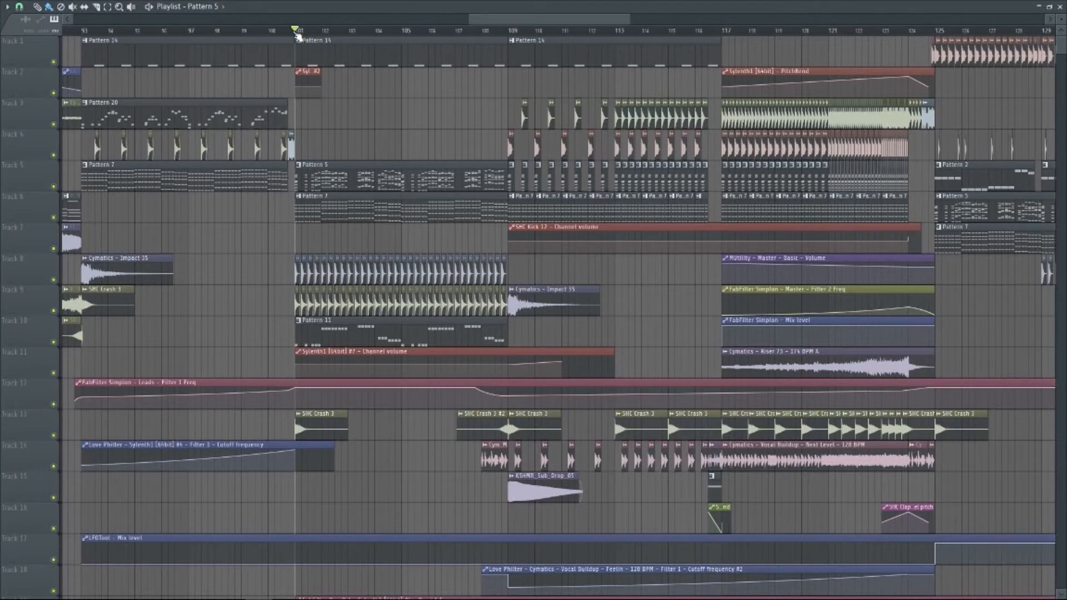
{"action": "key", "text": "space"}
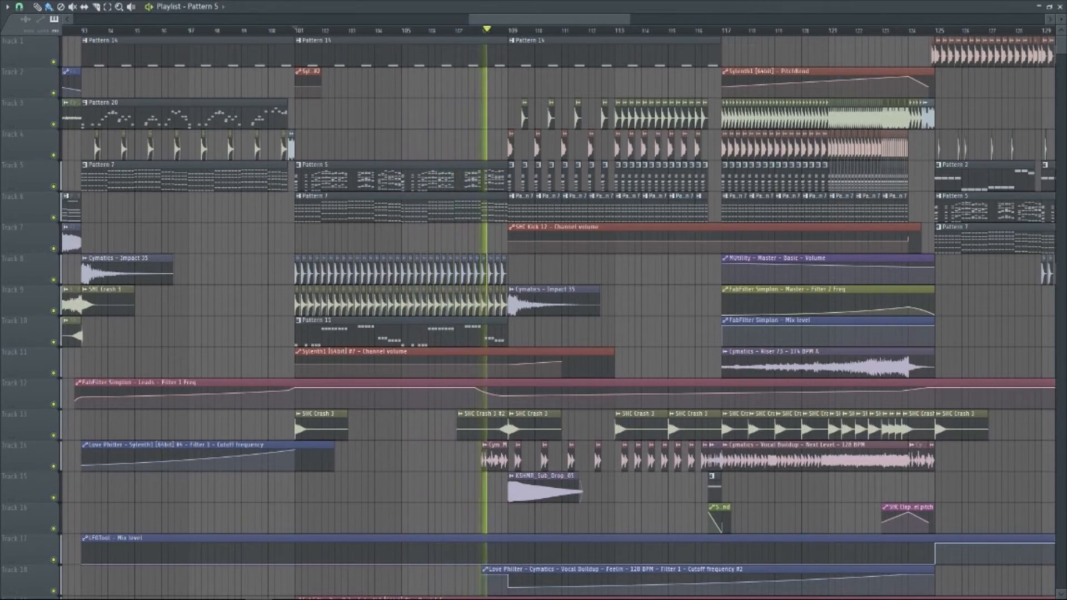
{"action": "key", "text": "space"}
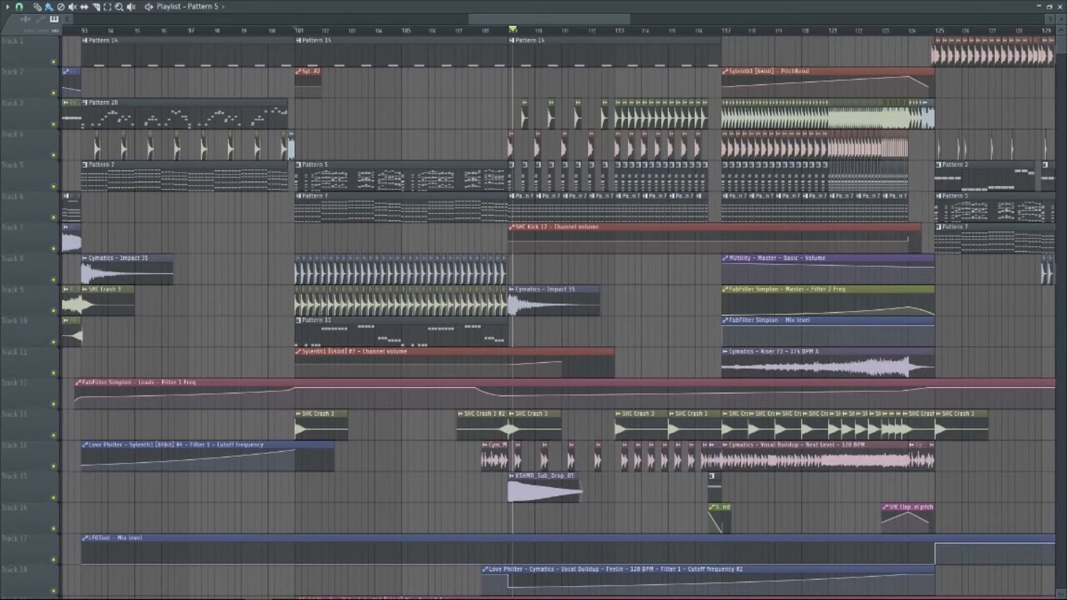
- Isolate the Sylenth1, Sylenth1 #4 and Sylenth1 #2 channels of Pattern 5 and play them together
{"action": "key", "text": "F9"}
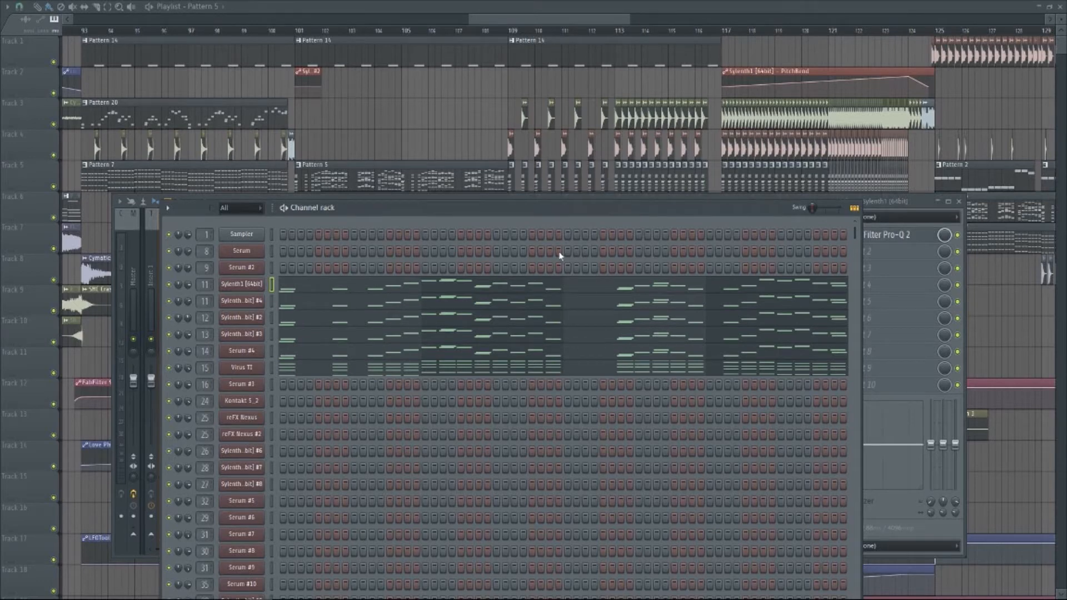
{"action": "right_click", "coordinate": [170, 318]}
{"action": "left_click", "coordinate": [203, 326]}
{"action": "right_click", "coordinate": [169, 300]}
{"action": "left_click", "coordinate": [185, 307]}
{"action": "left_click", "coordinate": [169, 284]}
{"action": "key", "text": "space"}
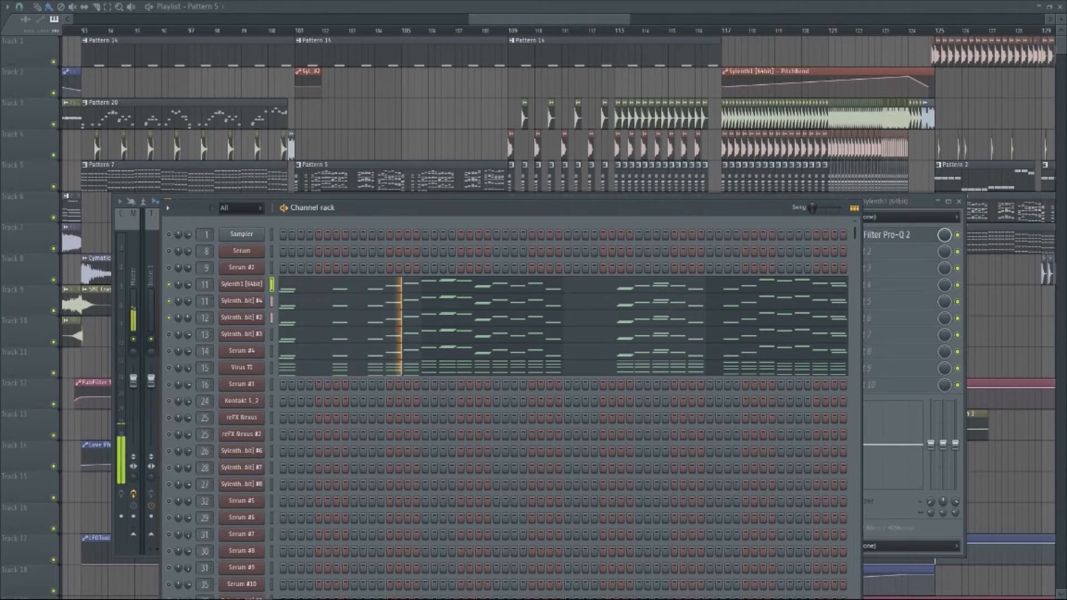
- Audition the lead stack with the Sylenth1 #3 channel layered in
{"action": "key", "text": "space"}
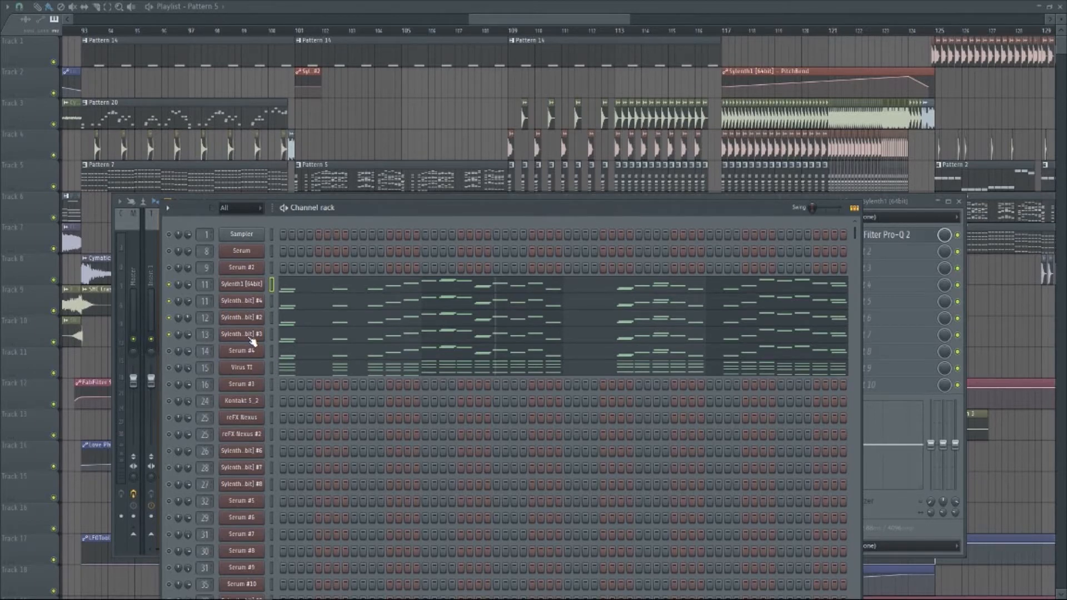
{"action": "key", "text": "space"}
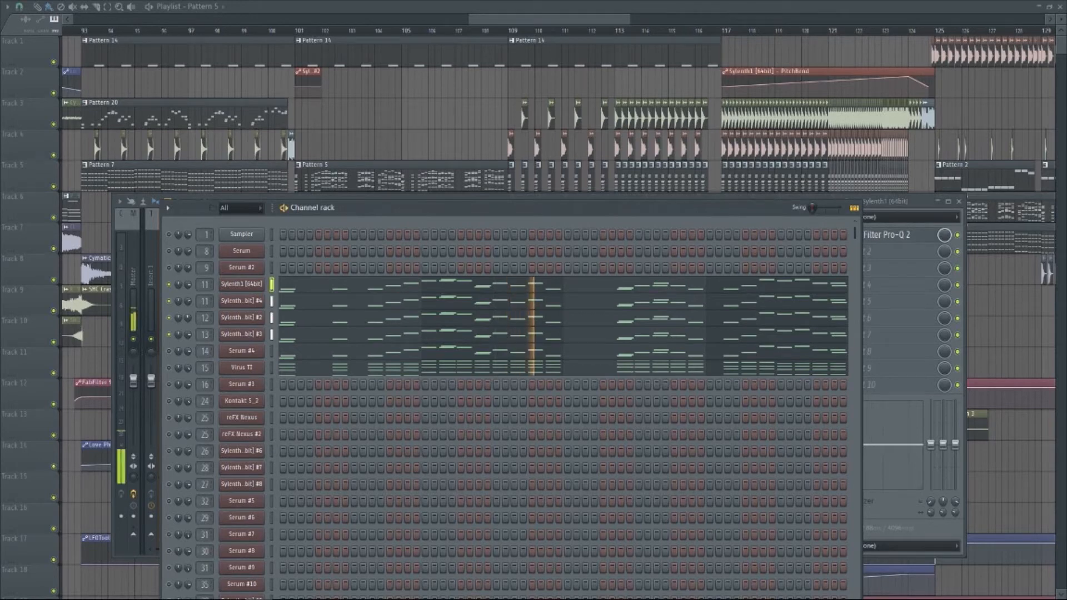
{"action": "key", "text": "space"}
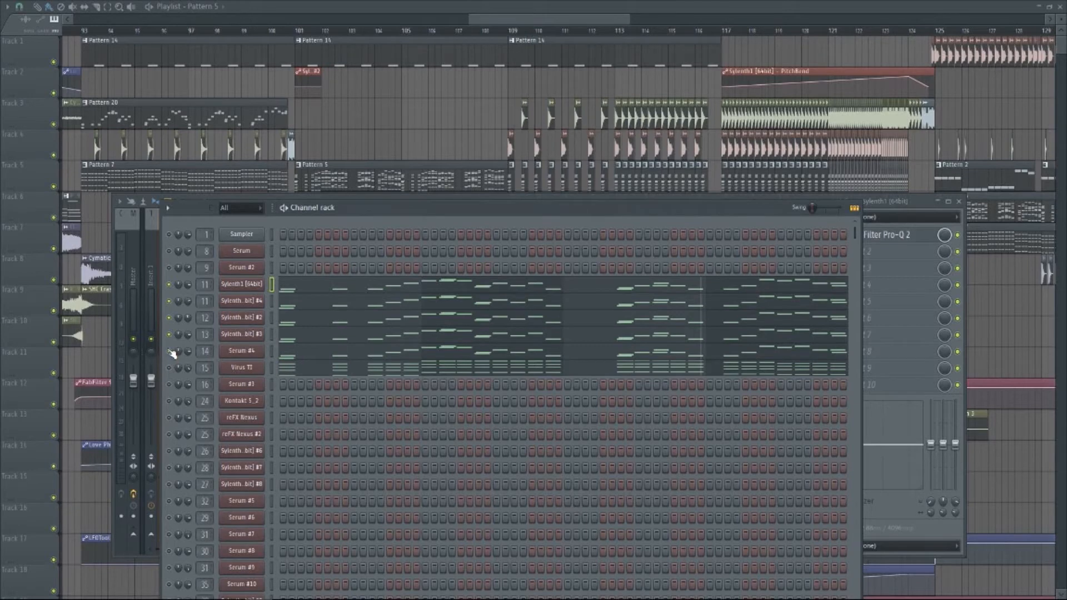
- Examine the oscillator and filter settings of the Serum #4 layer's BLA LD Hard Scream 2 preset
{"action": "left_click", "coordinate": [260, 356]}
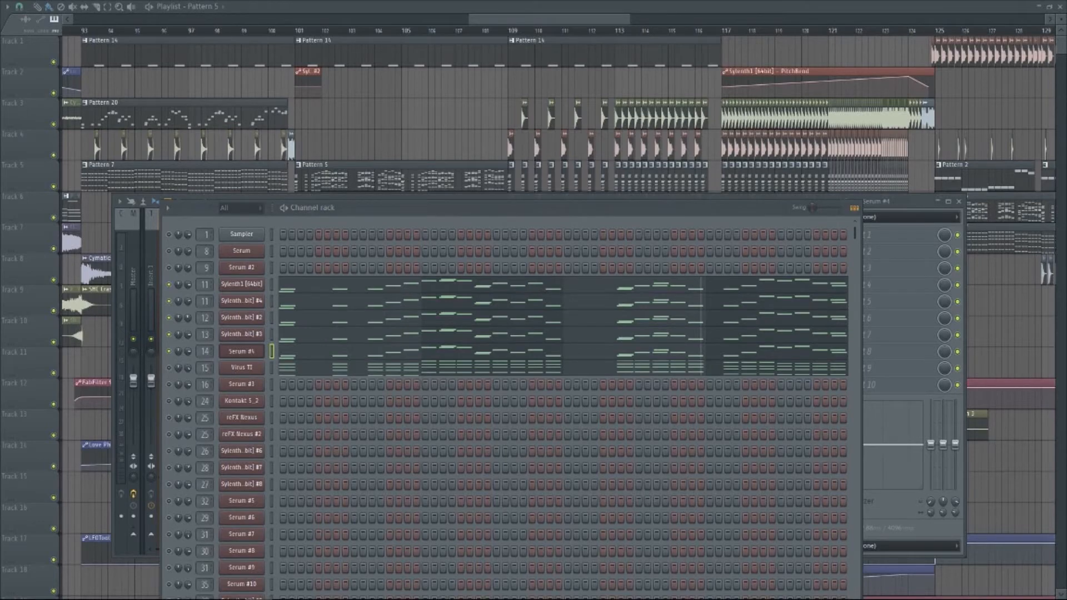
{"action": "left_click_drag", "start_coordinate": [436, 149], "coordinate": [332, 91]}
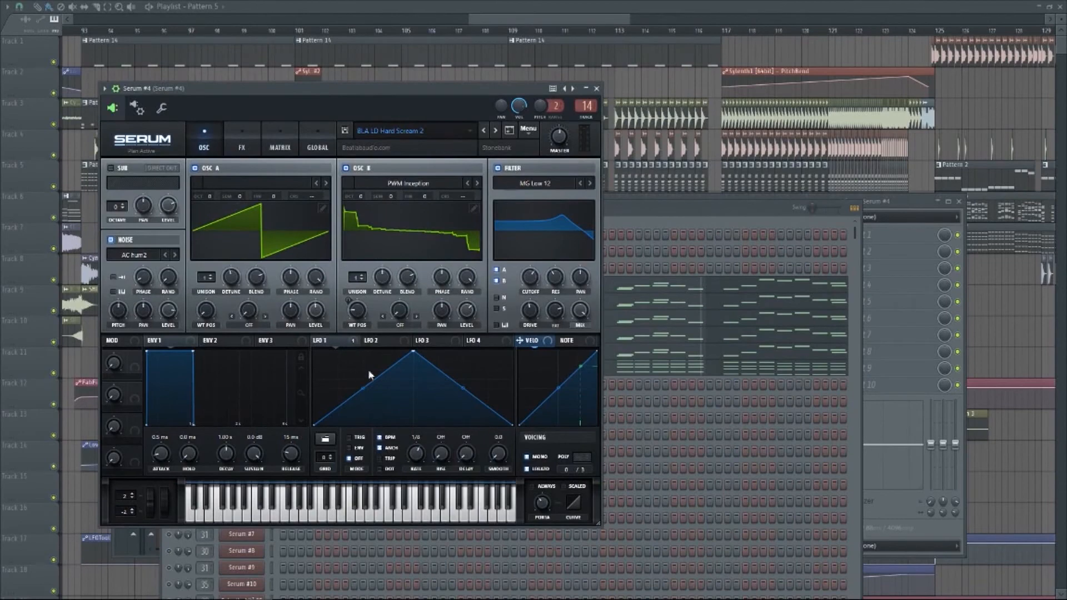
{"action": "left_click", "coordinate": [596, 88]}
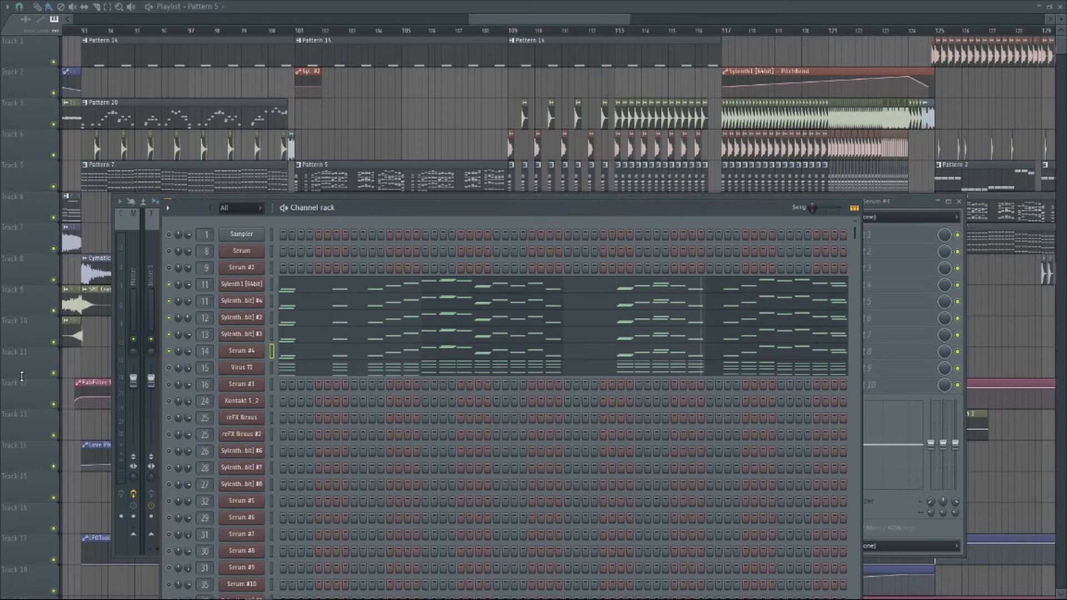
- Solo the Virus TI channel during playback and examine its oscillator settings
{"action": "key", "text": "space"}
{"action": "right_click", "coordinate": [169, 369]}
{"action": "left_click", "coordinate": [202, 375]}
{"action": "left_click", "coordinate": [252, 370]}
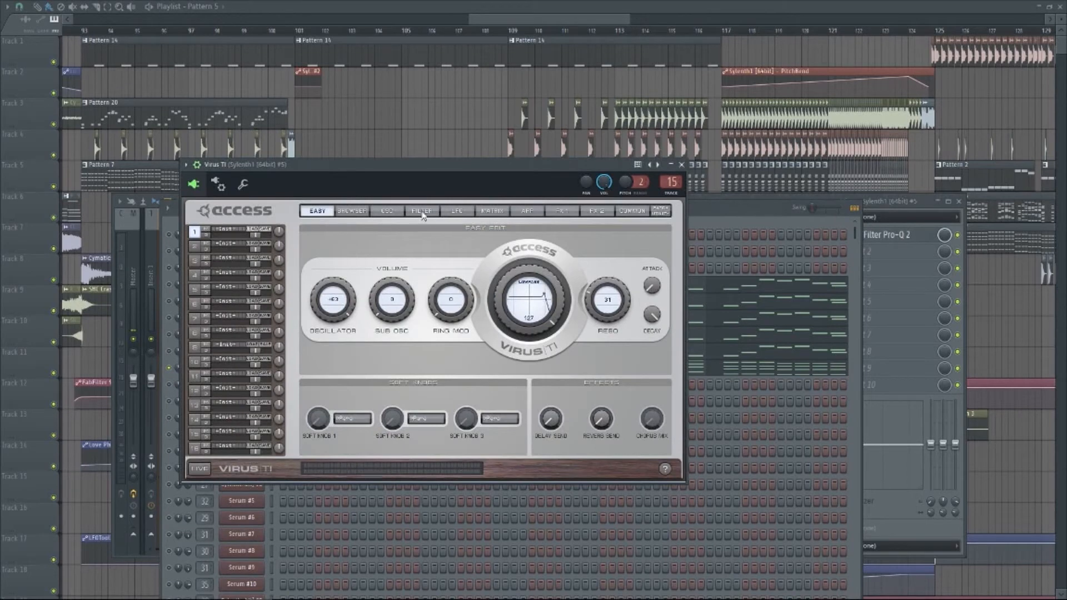
{"action": "left_click", "coordinate": [403, 212]}
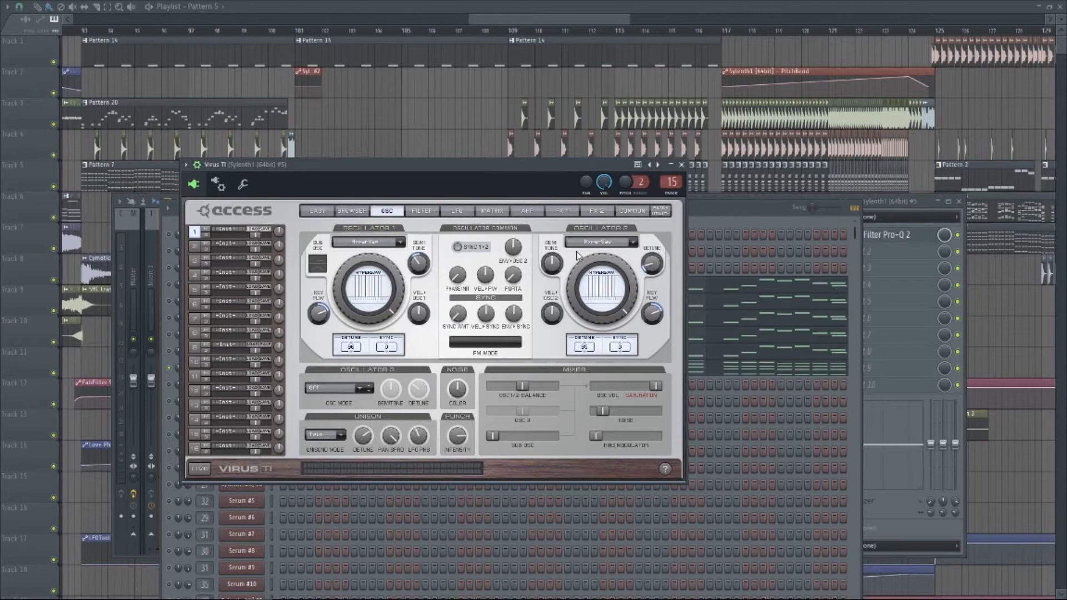
{"action": "left_click", "coordinate": [681, 166]}
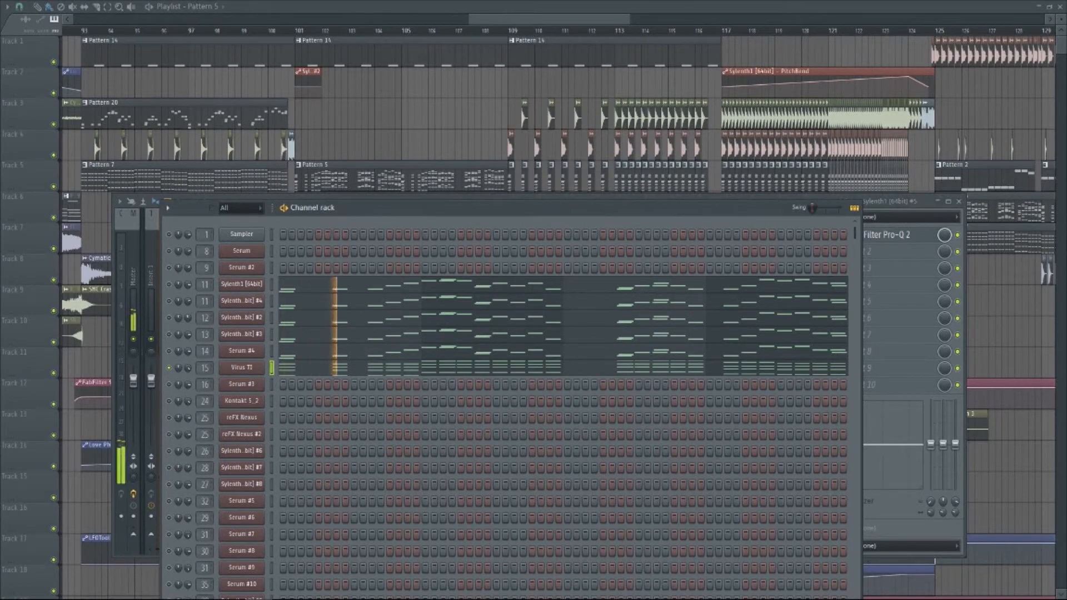
- Turn all channels back on to hear the full Pattern 5 stack, and bring the mixer in front of the channel rack
{"action": "right_click", "coordinate": [169, 368]}
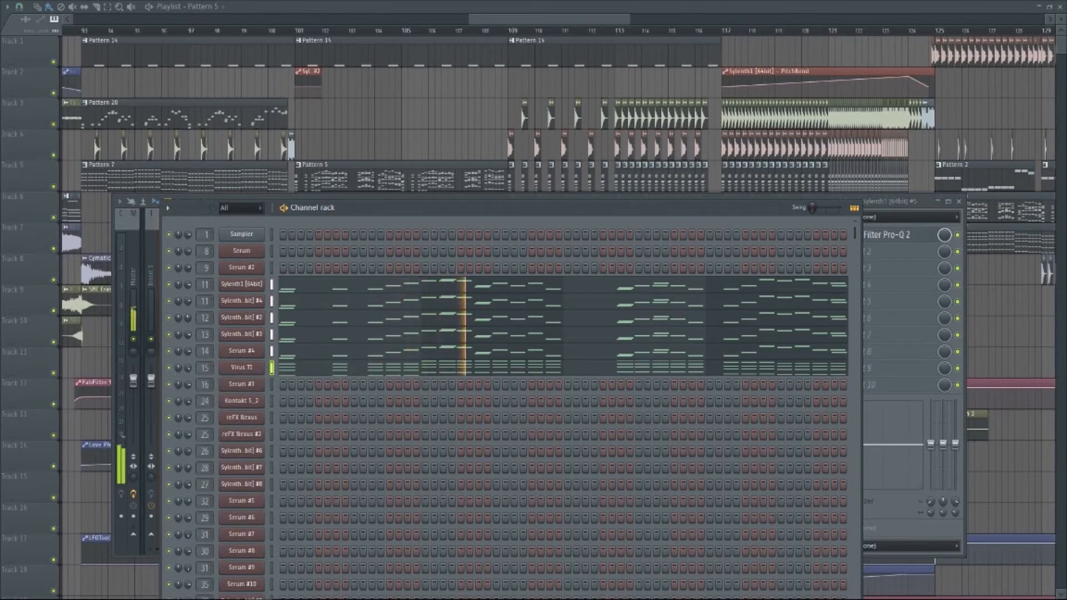
{"action": "key", "text": "space"}
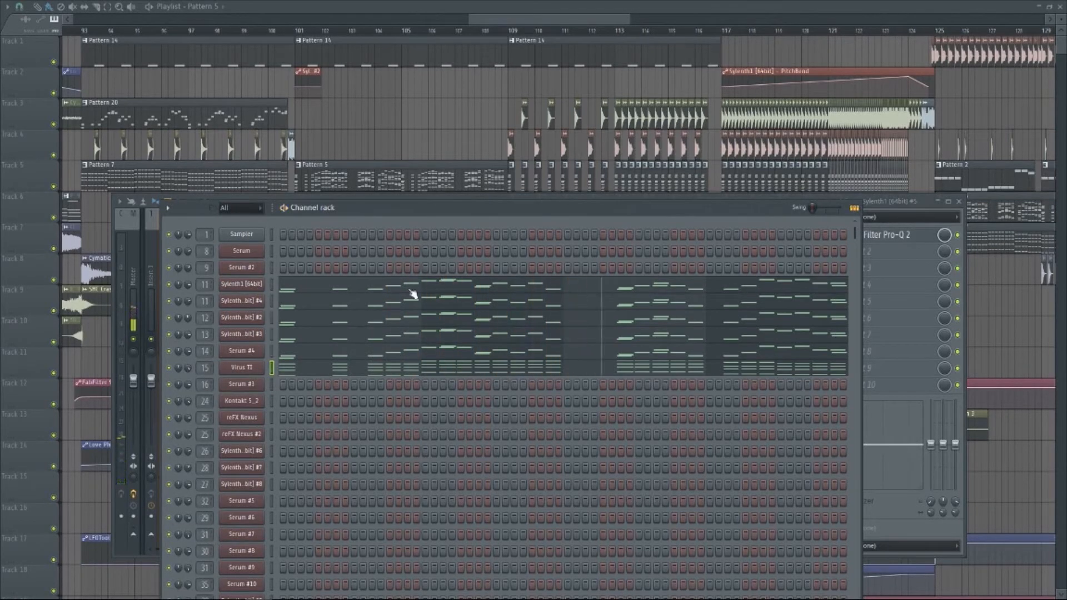
{"action": "left_click_drag", "start_coordinate": [743, 212], "coordinate": [583, 154]}
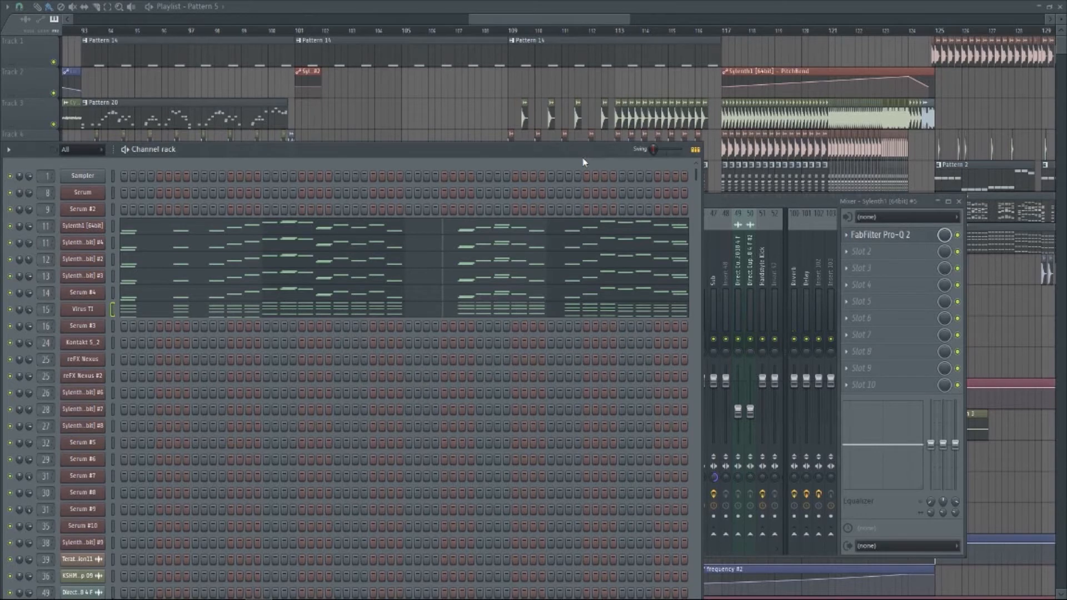
{"action": "left_click", "coordinate": [714, 202]}
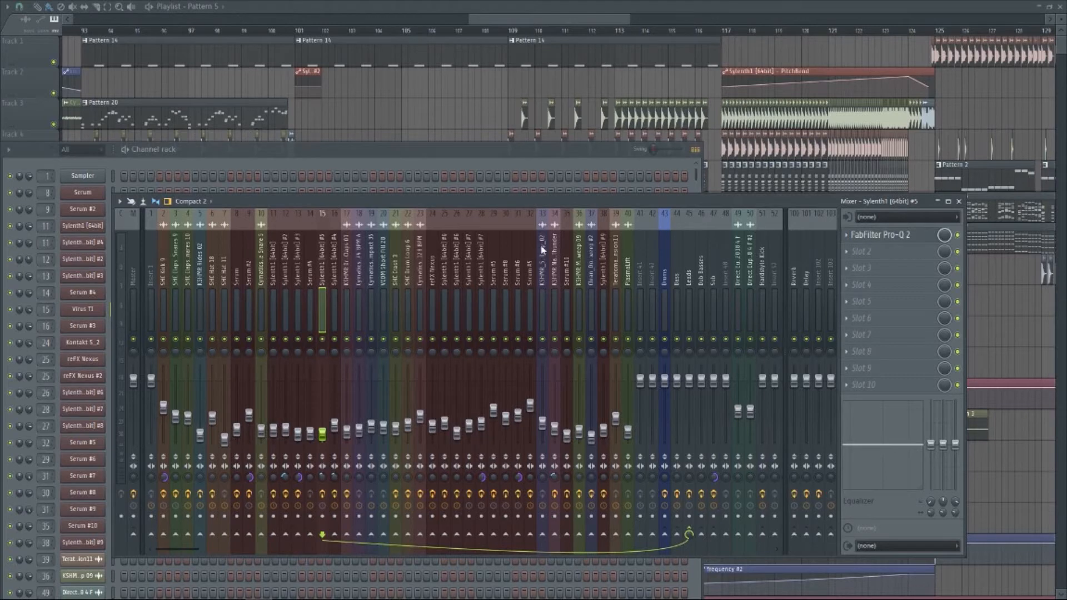
- Review the Sylenth1 lead tracks routed to Leads and examine the FabFilter Pro-Q 2 curve on the first Sylenth1 track
{"action": "left_click", "coordinate": [690, 283]}
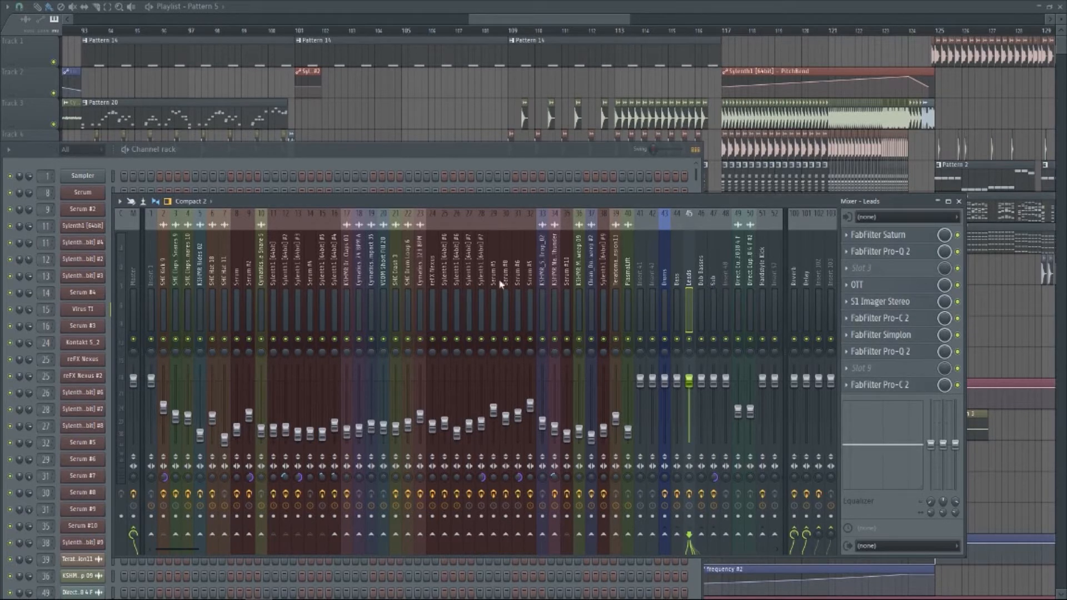
{"action": "left_click", "coordinate": [273, 283]}
{"action": "left_click", "coordinate": [285, 284]}
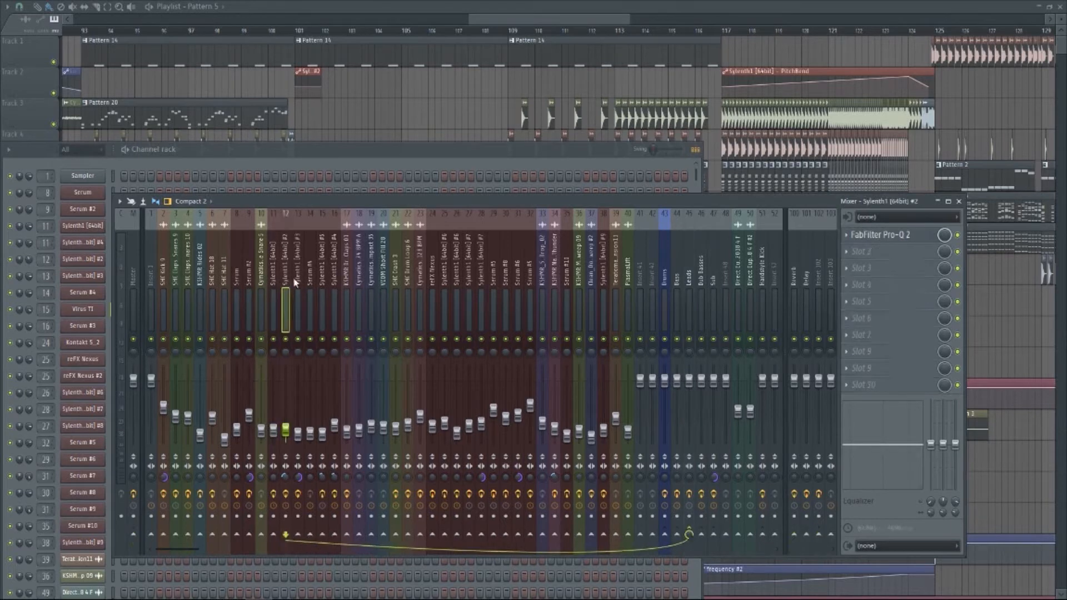
{"action": "left_click", "coordinate": [298, 283]}
{"action": "left_click", "coordinate": [274, 281]}
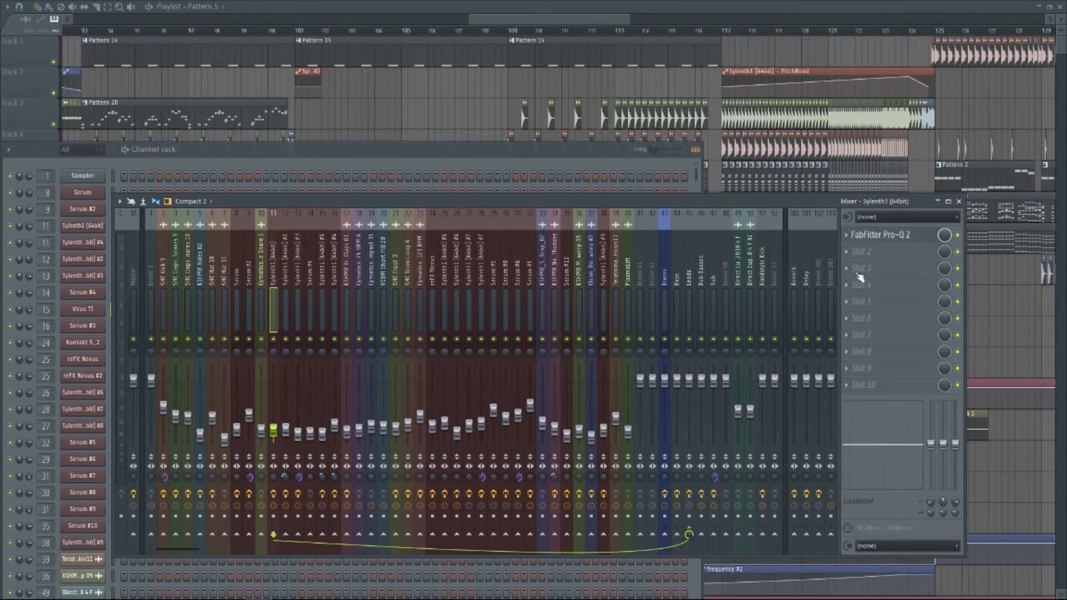
{"action": "left_click", "coordinate": [890, 234]}
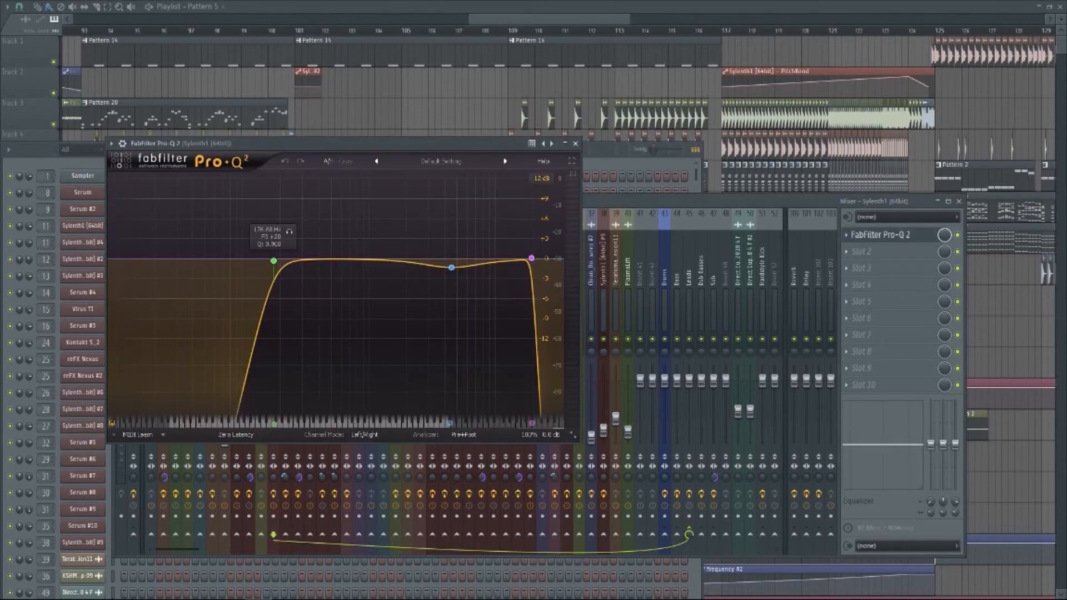
{"action": "left_click", "coordinate": [576, 144]}
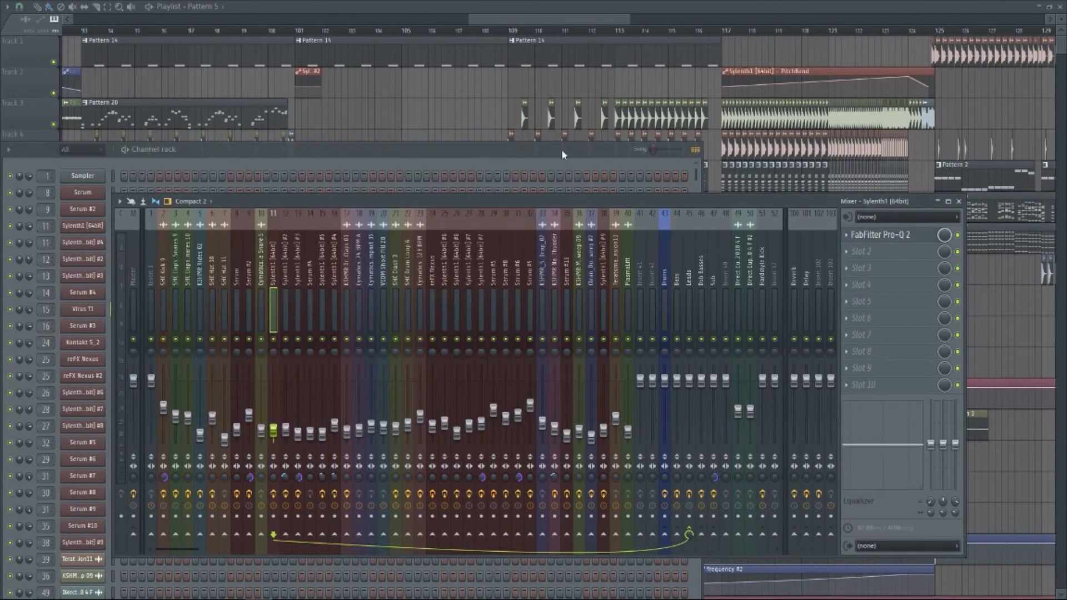
- Examine the FabFilter Saturn and first FabFilter Pro-Q 2 on the Leads track
{"action": "left_click", "coordinate": [689, 283]}
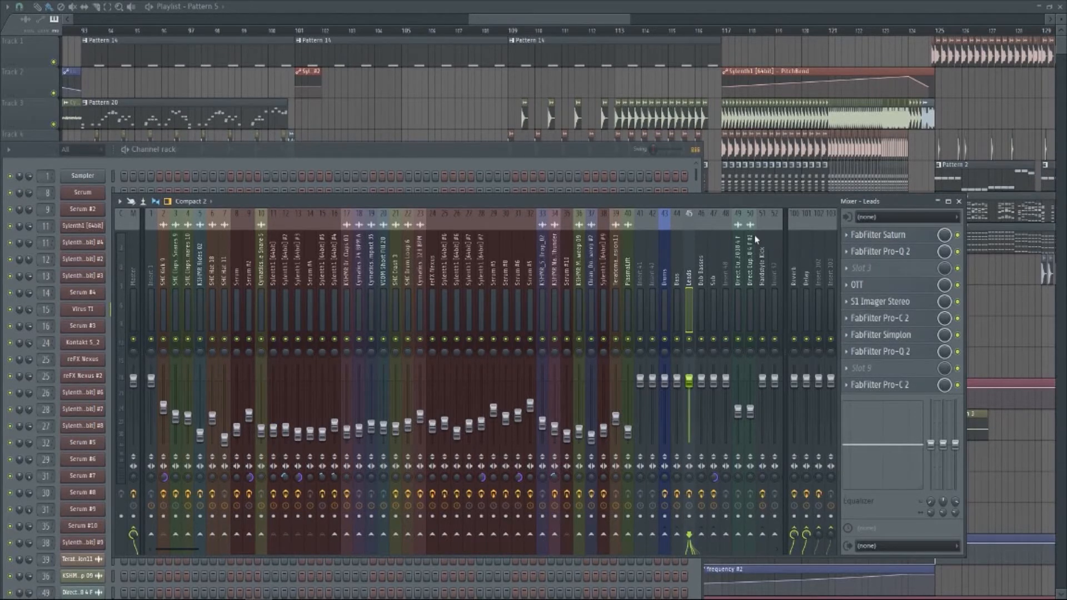
{"action": "left_click", "coordinate": [912, 236]}
{"action": "left_click", "coordinate": [878, 164]}
{"action": "left_click", "coordinate": [881, 251]}
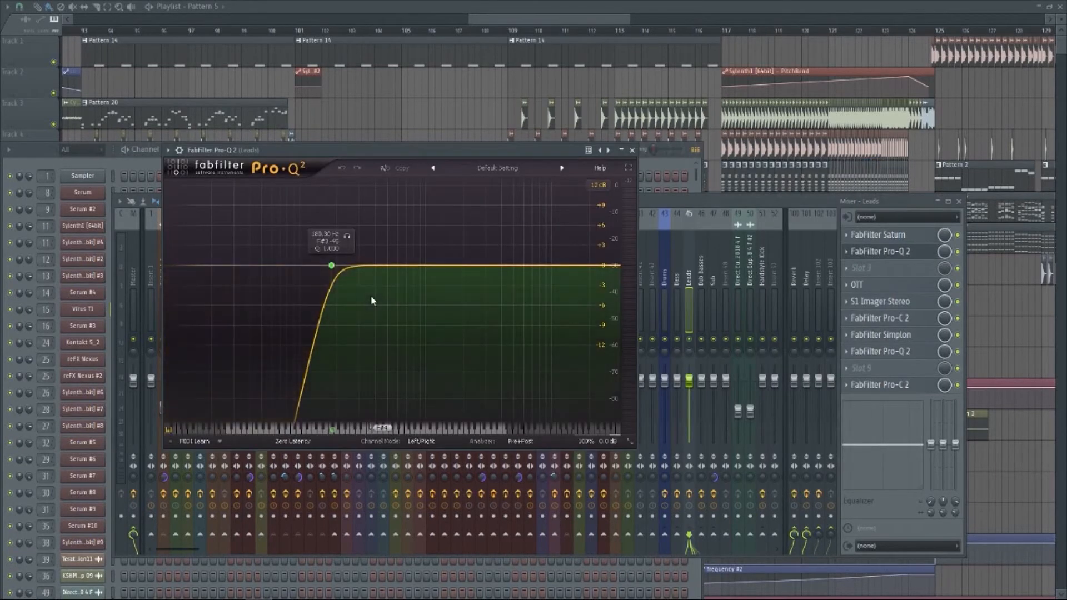
{"action": "left_click", "coordinate": [632, 150]}
- Examine the OTT, S1 Imager Stereo and first FabFilter Pro-C 2 settings on the Leads track
{"action": "left_click", "coordinate": [892, 286]}
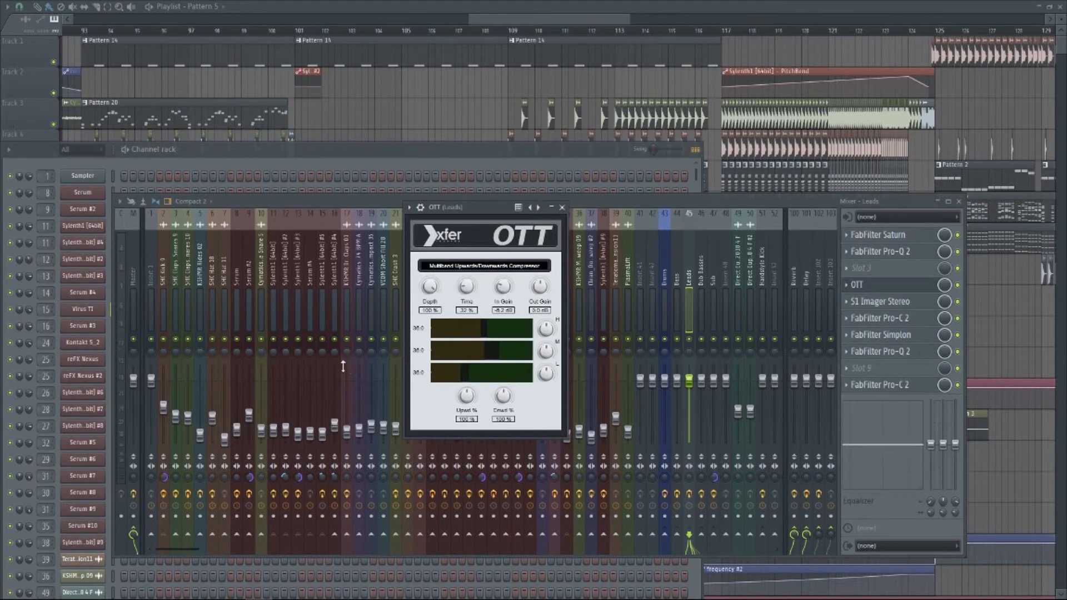
{"action": "left_click", "coordinate": [563, 208]}
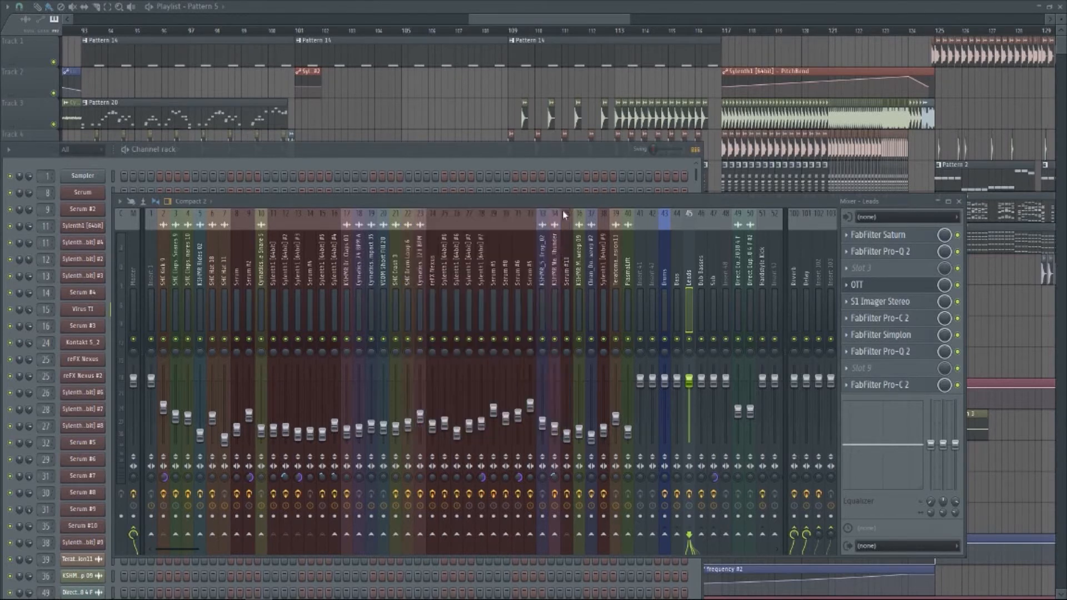
{"action": "left_click", "coordinate": [902, 305]}
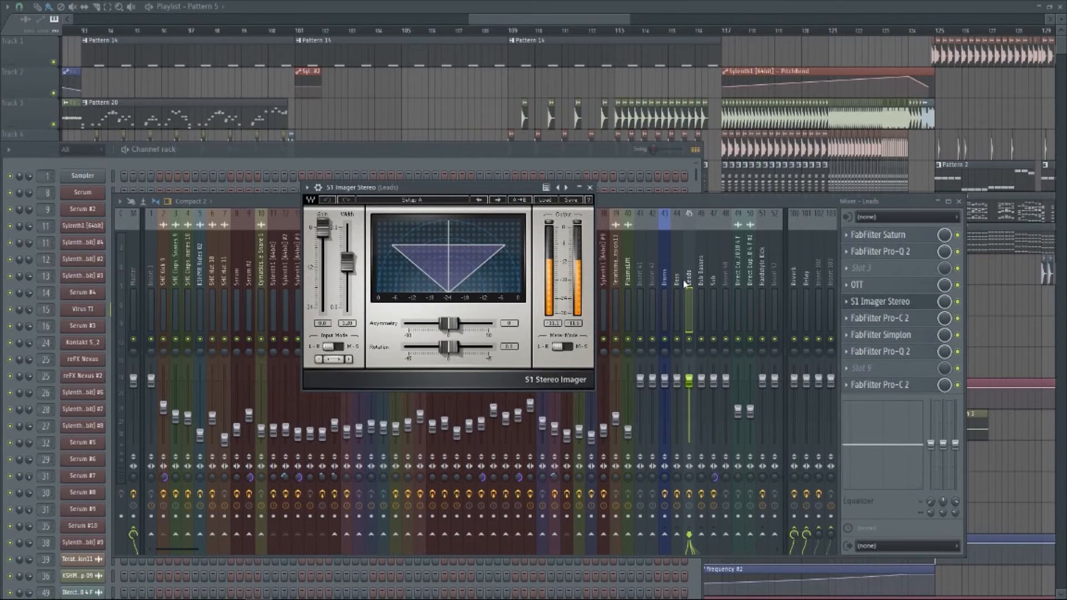
{"action": "left_click", "coordinate": [590, 189]}
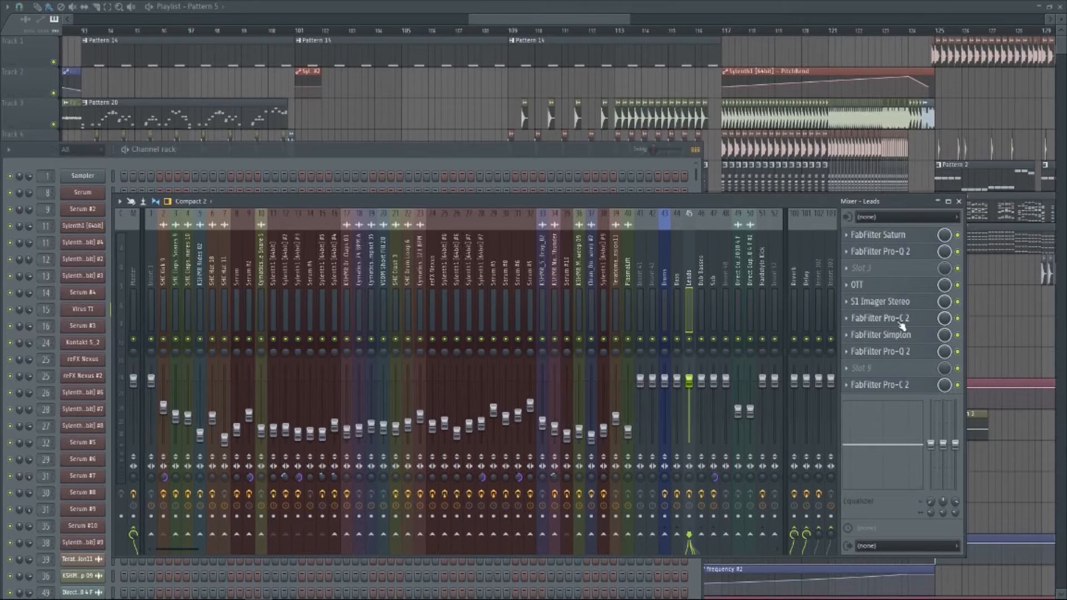
{"action": "left_click", "coordinate": [881, 318]}
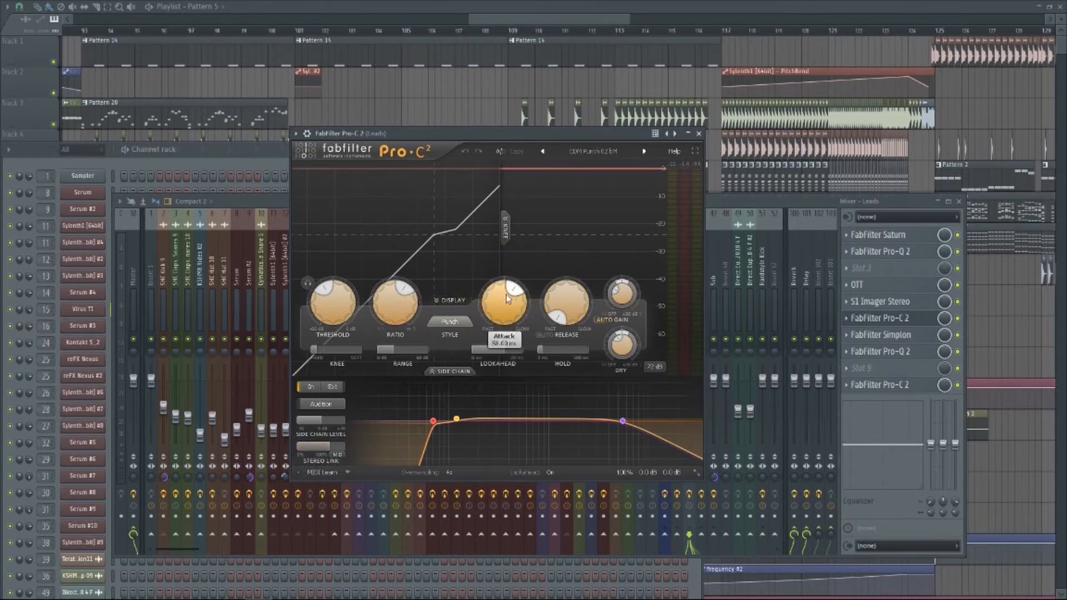
- Check the attack on the open FabFilter Pro-C 2, and examine the FabFilter Simplon, second Pro-Q 2 and last Pro-C 2 on Leads
{"action": "mouse_move", "coordinate": [505, 309]}
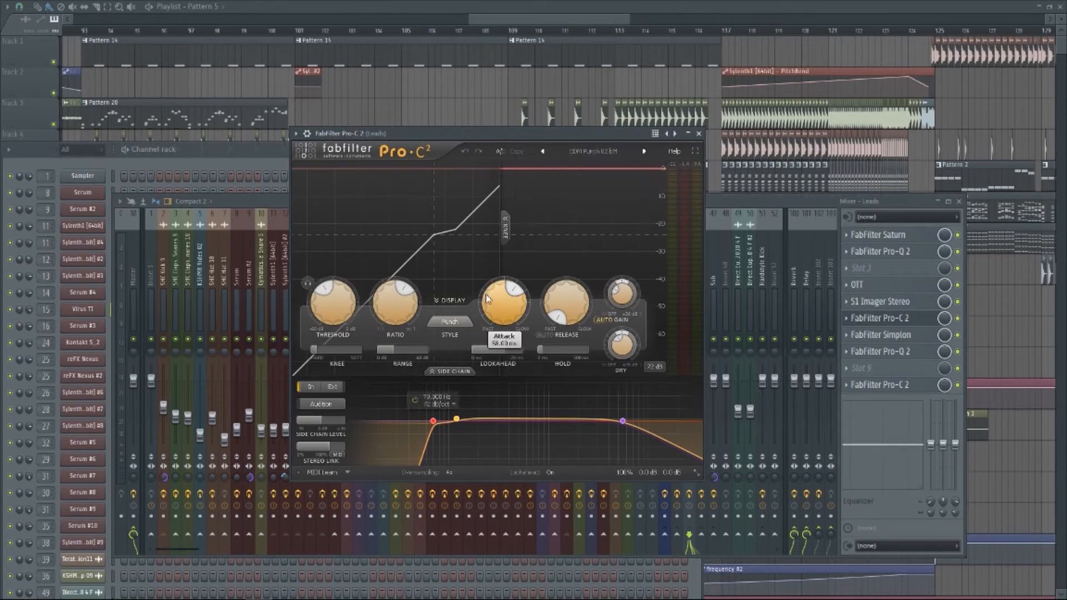
{"action": "left_click", "coordinate": [700, 134]}
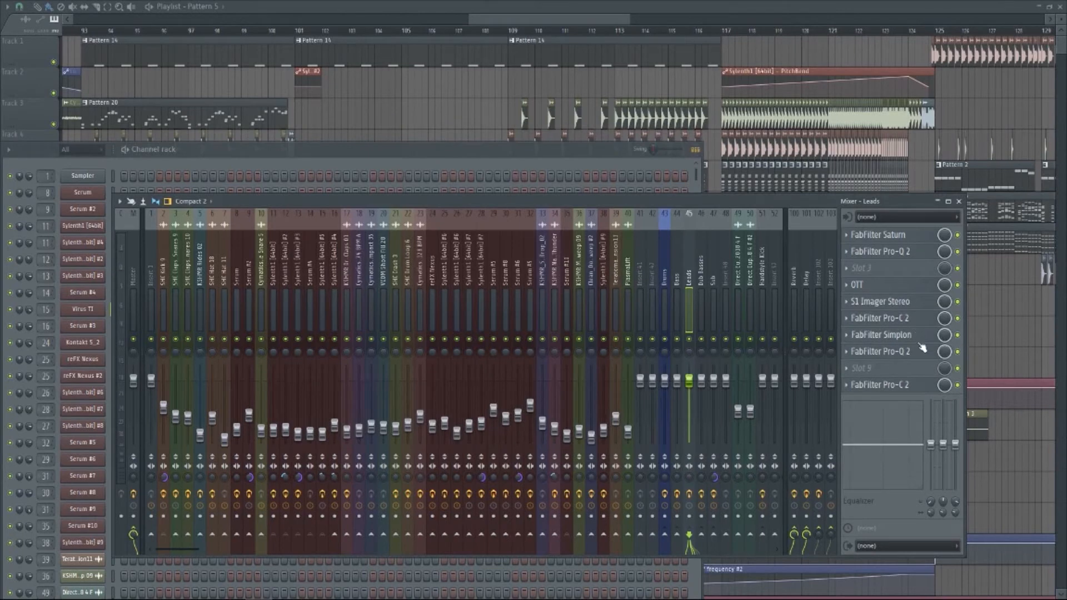
{"action": "left_click", "coordinate": [893, 335]}
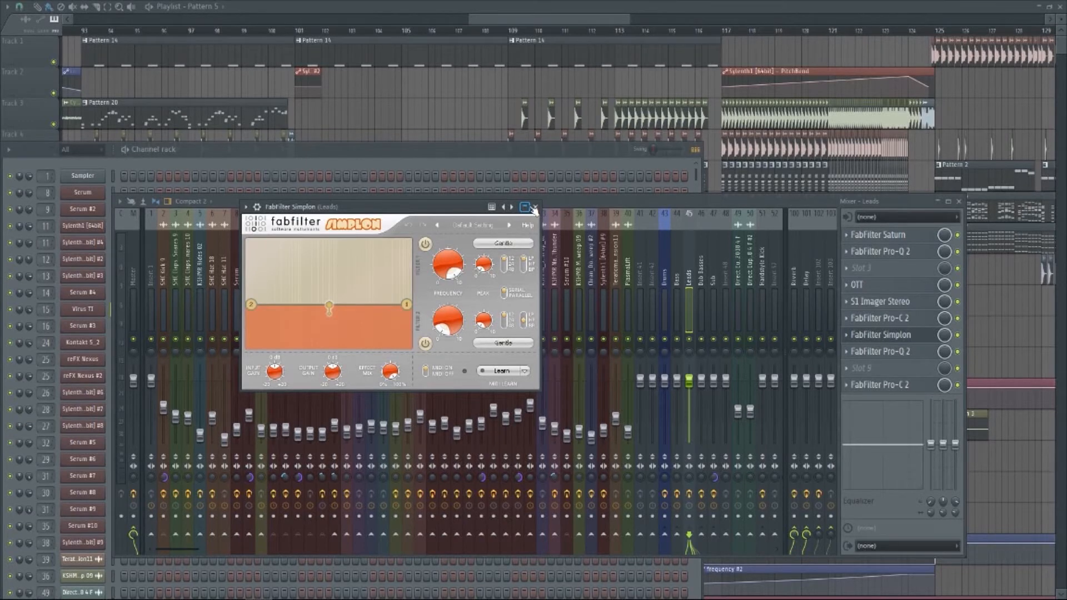
{"action": "left_click", "coordinate": [535, 207]}
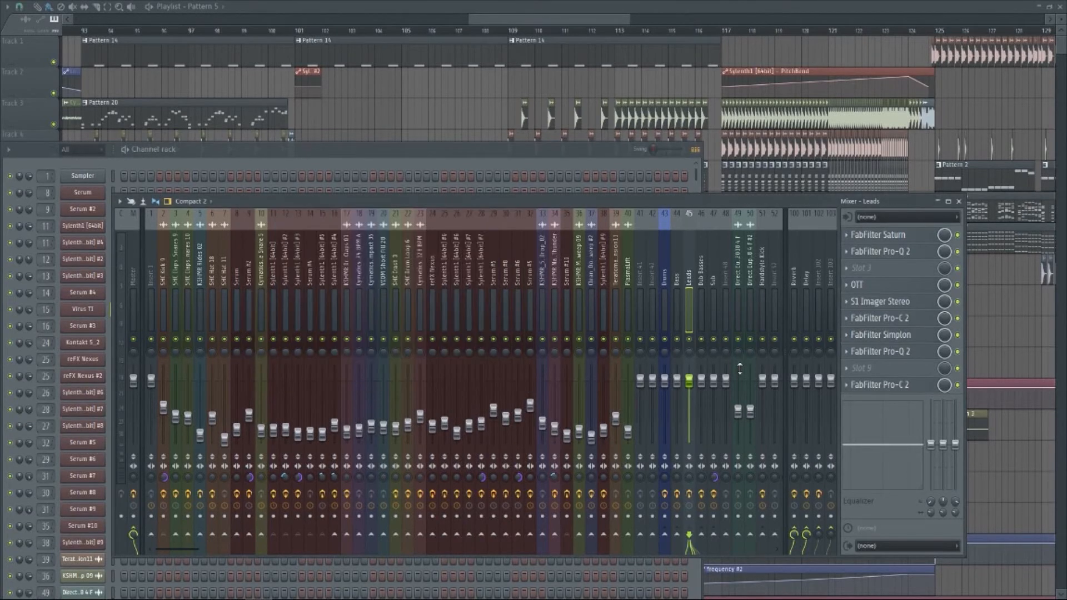
{"action": "left_click", "coordinate": [881, 351]}
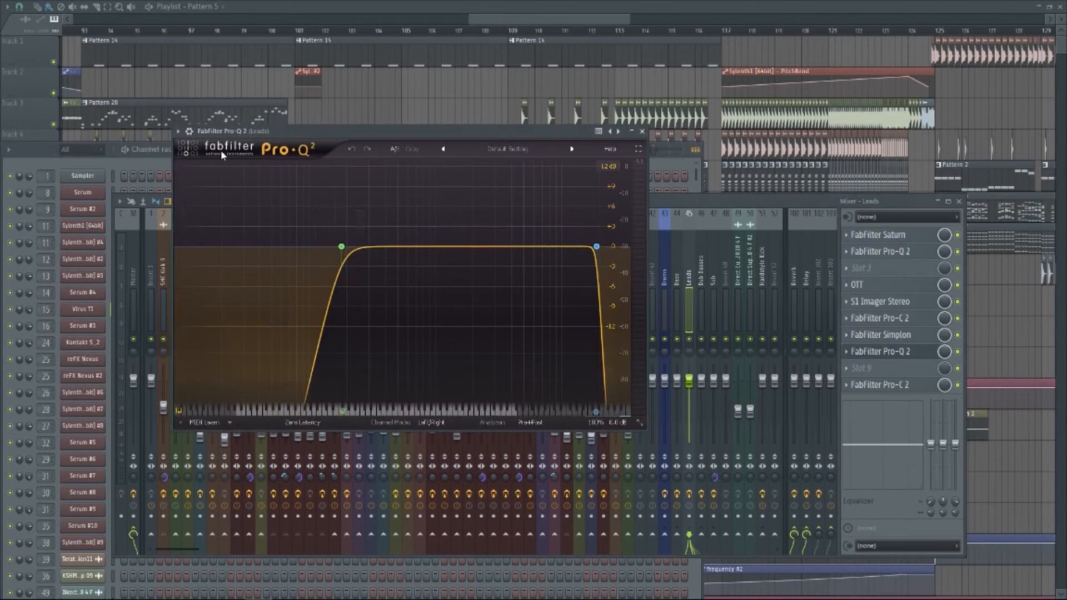
{"action": "left_click", "coordinate": [642, 131]}
{"action": "left_click", "coordinate": [901, 385]}
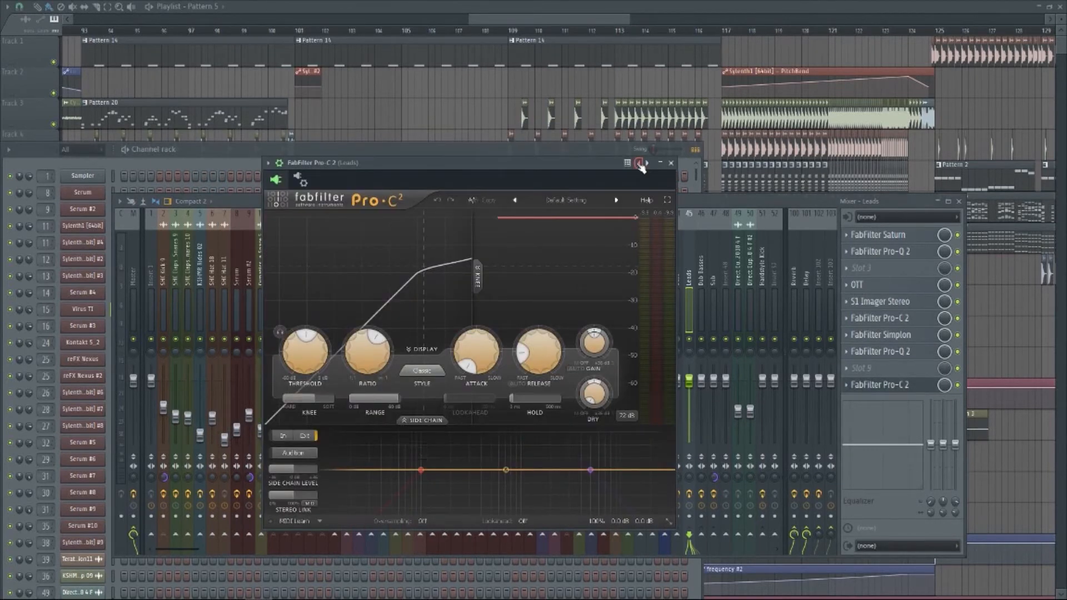
{"action": "left_click", "coordinate": [671, 163]}
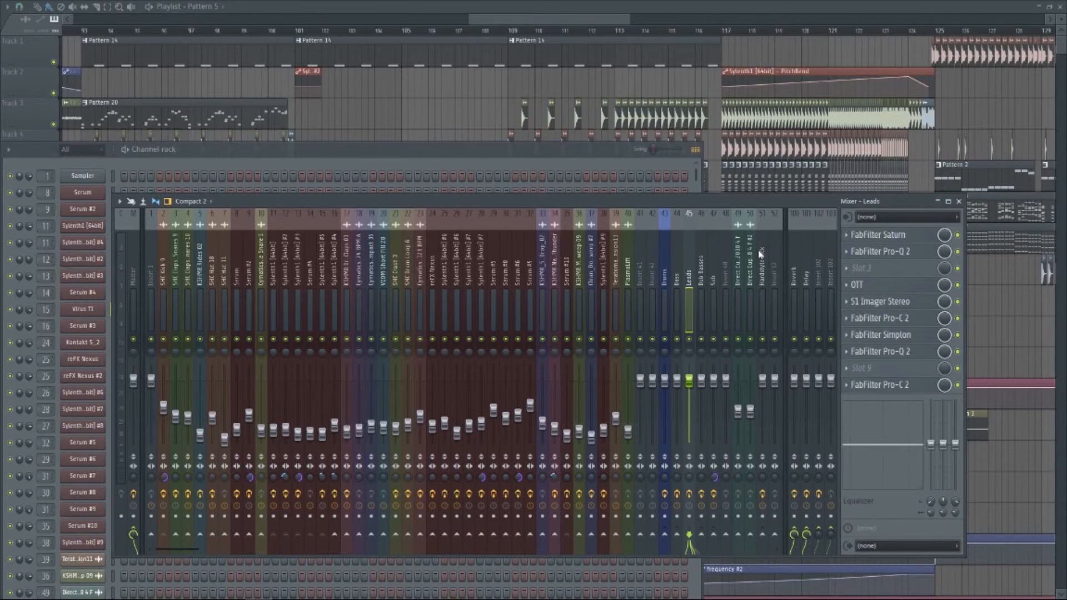
- Reposition the mixer over the earlier part of the arrangement and compare the effects chains on the Reverb and Delay sends
{"action": "left_click", "coordinate": [960, 202]}
{"action": "left_click_drag", "start_coordinate": [517, 14], "coordinate": [217, 85]}
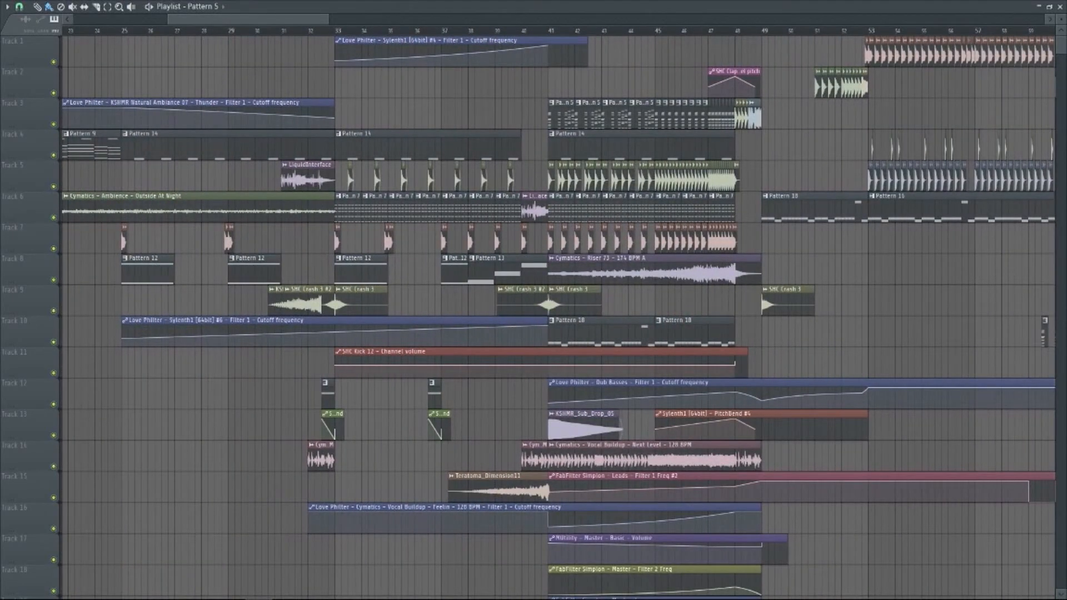
{"action": "key", "text": "F9"}
{"action": "left_click_drag", "start_coordinate": [464, 201], "coordinate": [357, 221]}
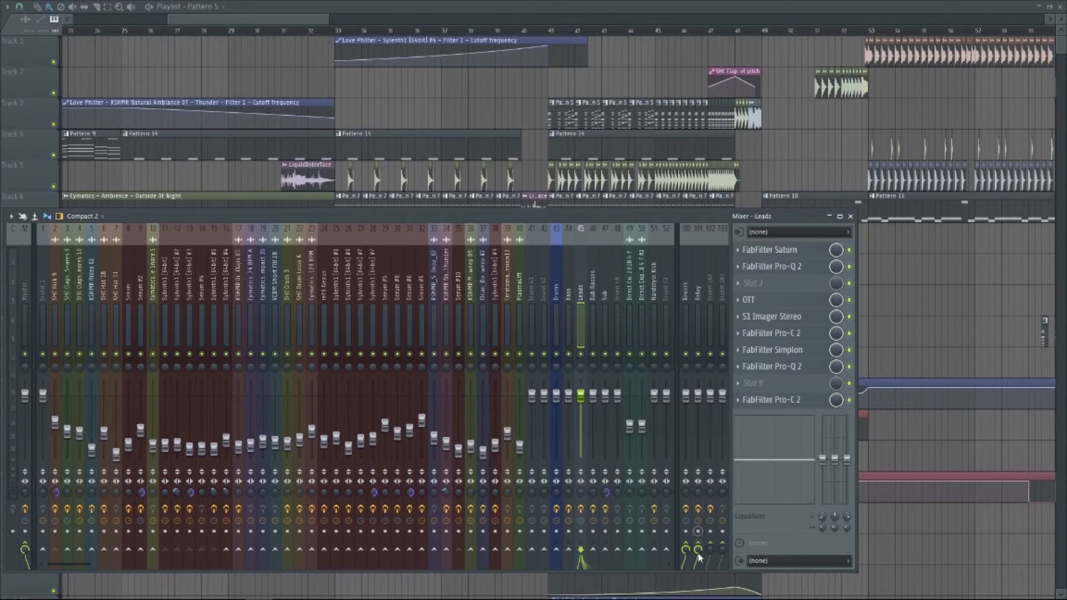
{"action": "left_click", "coordinate": [686, 294]}
{"action": "left_click", "coordinate": [696, 293]}
{"action": "left_click", "coordinate": [687, 293]}
{"action": "left_click", "coordinate": [698, 292]}
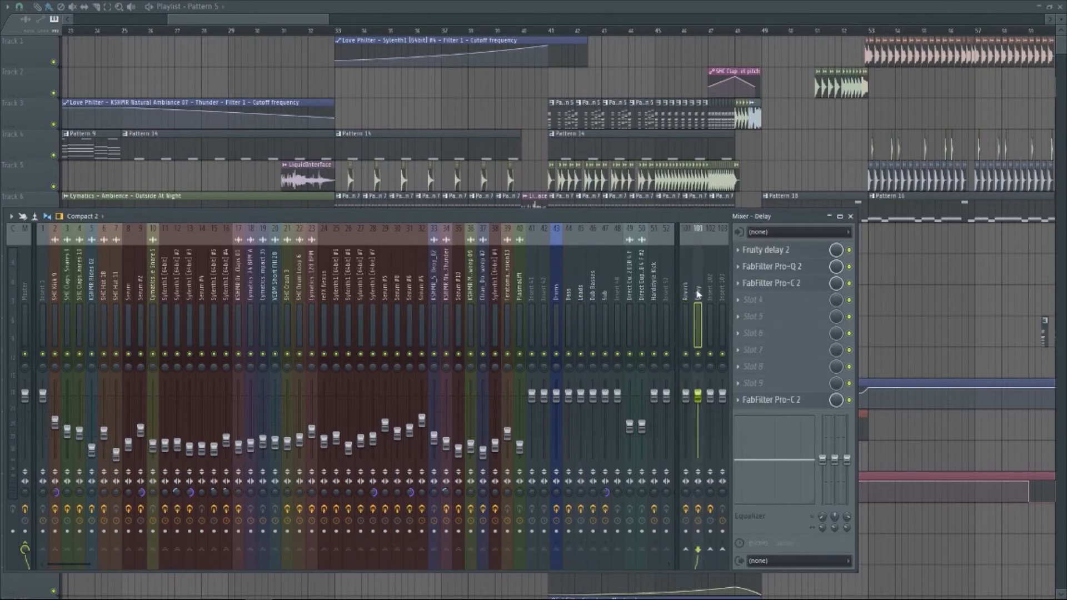
{"action": "left_click", "coordinate": [687, 293]}
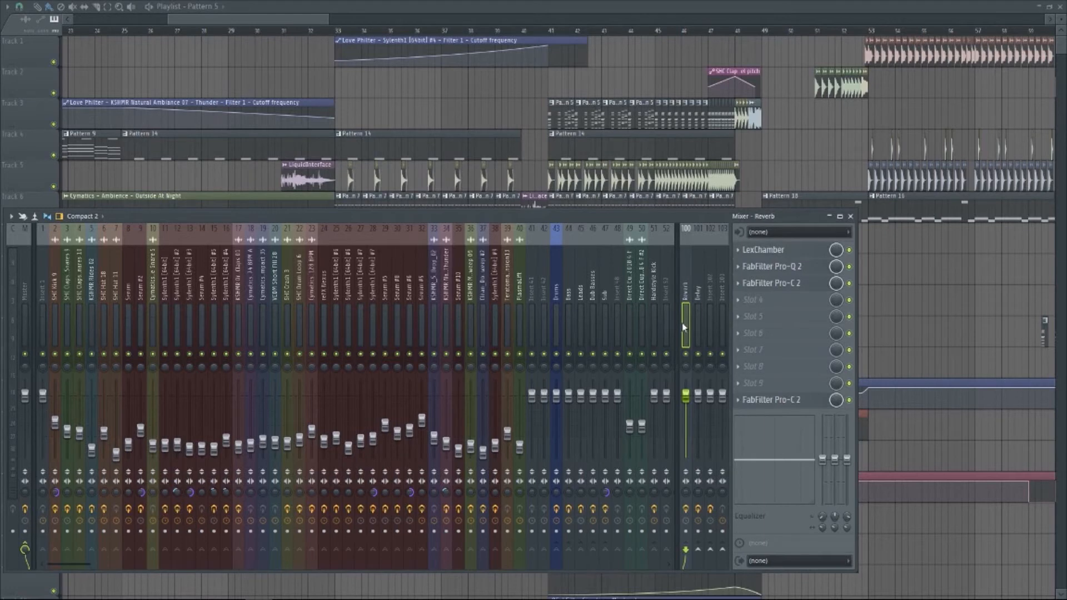
- Examine the LexChamber reverb settings and the FabFilter Pro-Q 2 curve on the Reverb send
{"action": "left_click", "coordinate": [789, 253]}
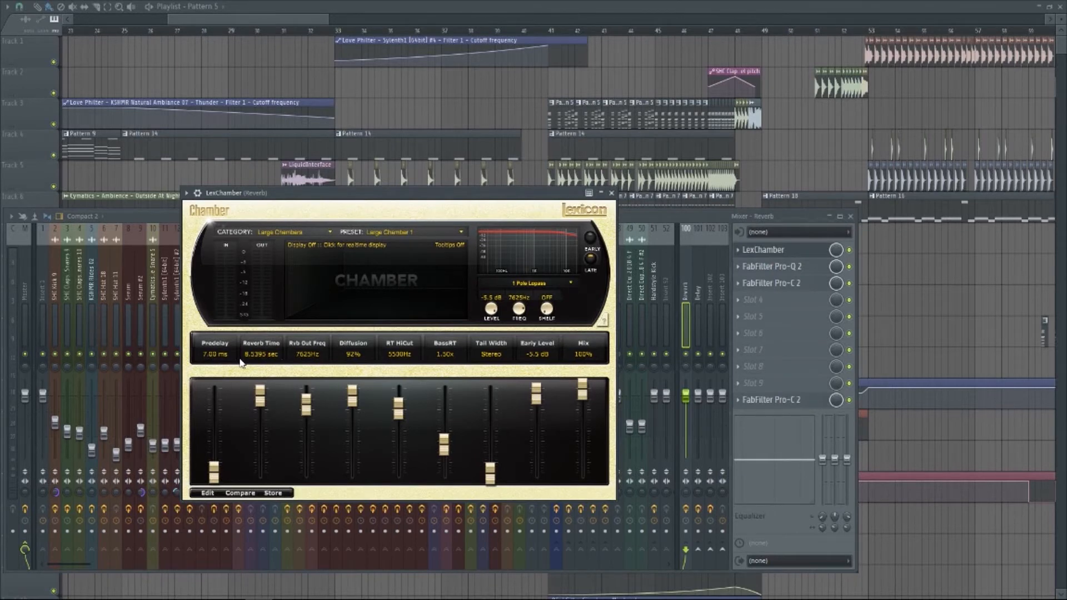
{"action": "left_click", "coordinate": [611, 193]}
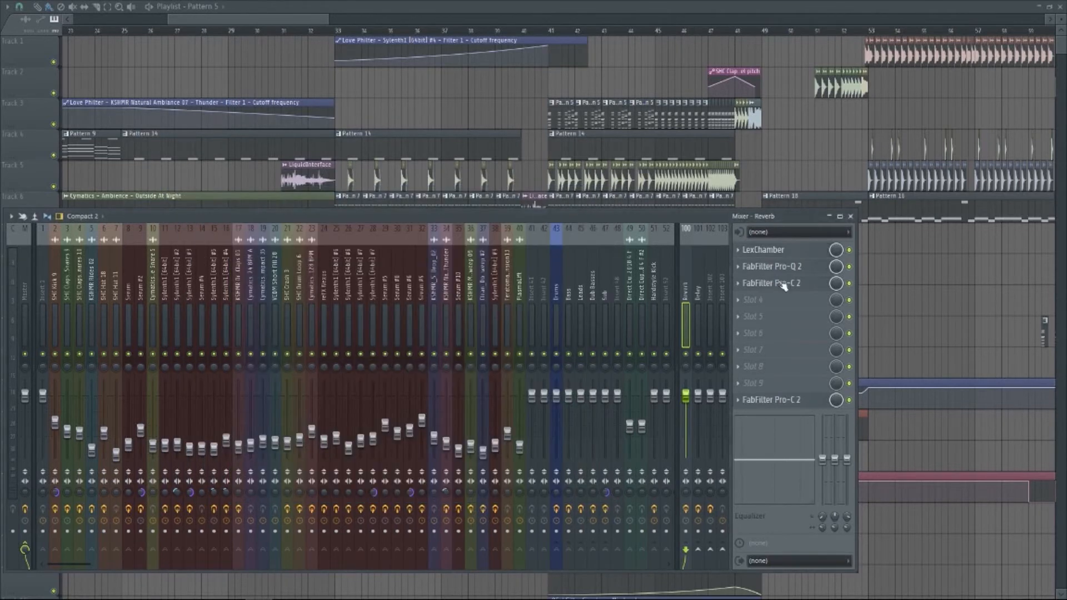
{"action": "left_click", "coordinate": [773, 267]}
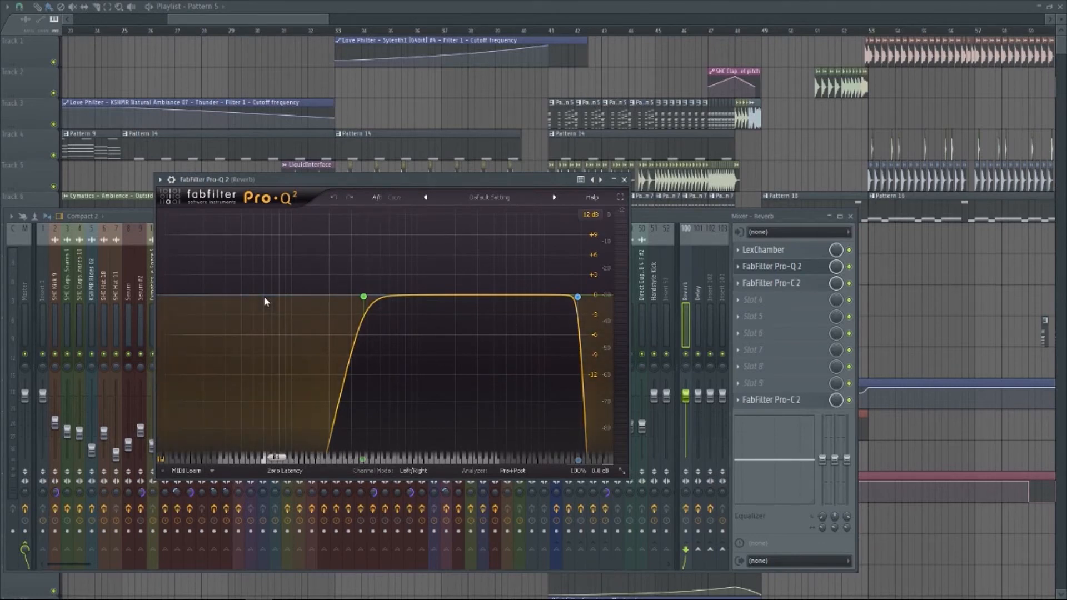
{"action": "left_click", "coordinate": [625, 180]}
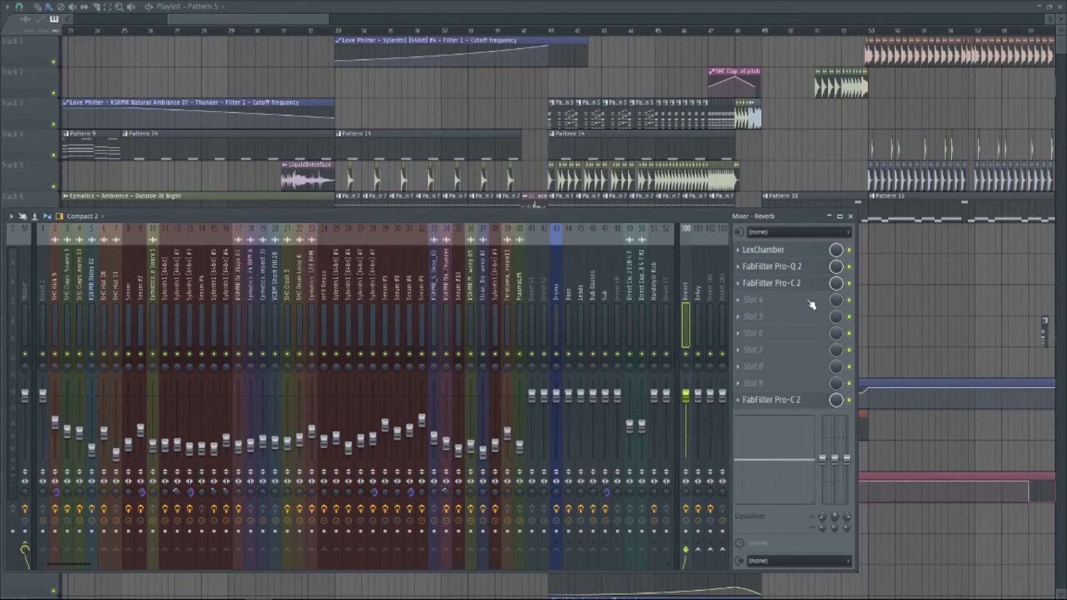
- Examine the first FabFilter Pro-C 2 on the Reverb send, including the source options for its stereo side chain input
{"action": "left_click", "coordinate": [783, 284]}
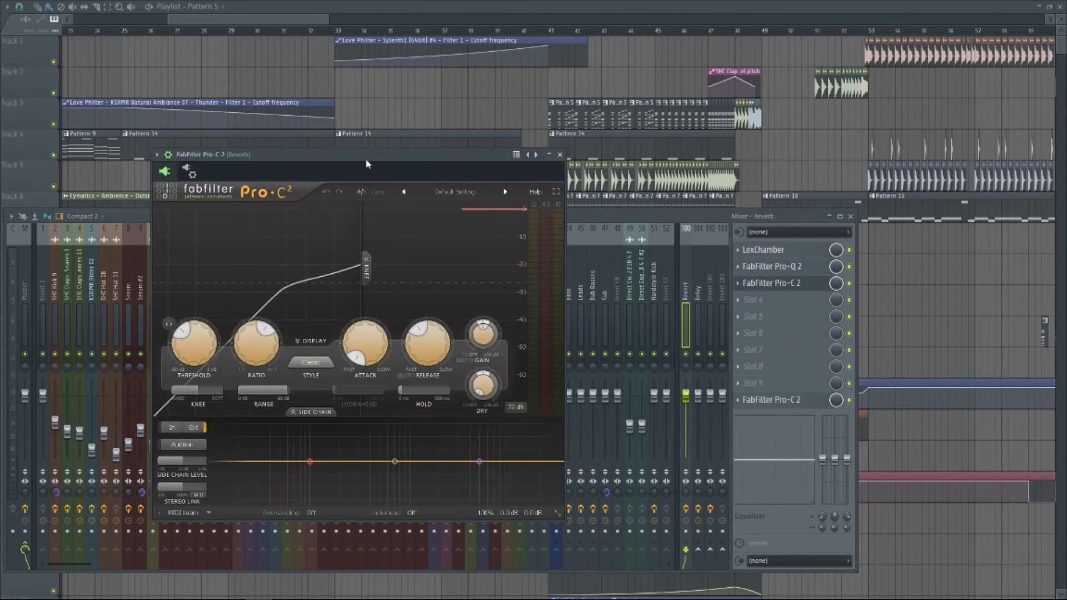
{"action": "left_click_drag", "start_coordinate": [367, 157], "coordinate": [512, 166]}
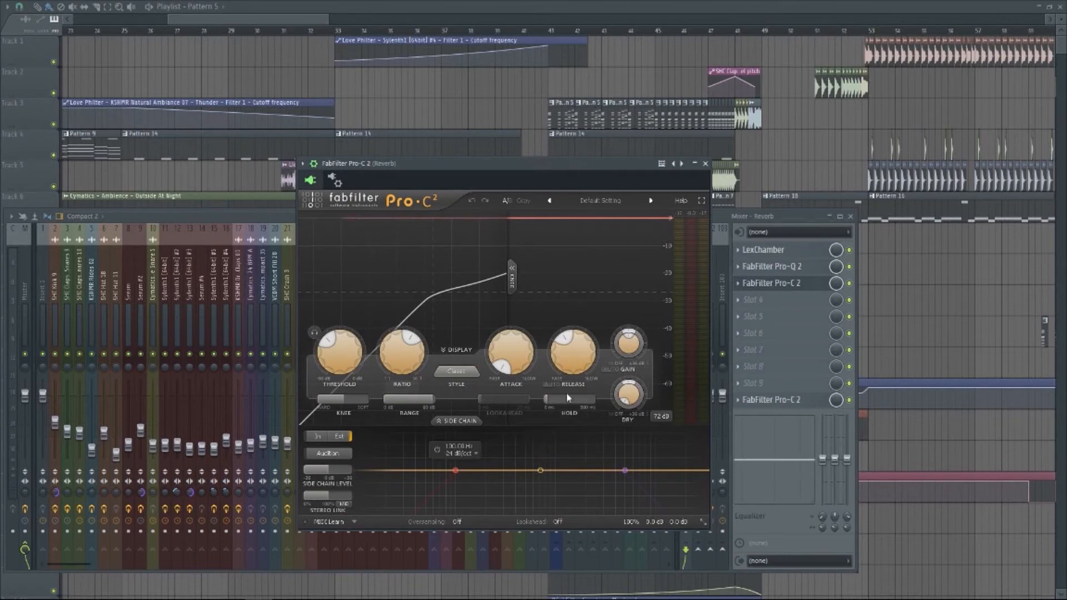
{"action": "left_click", "coordinate": [334, 180]}
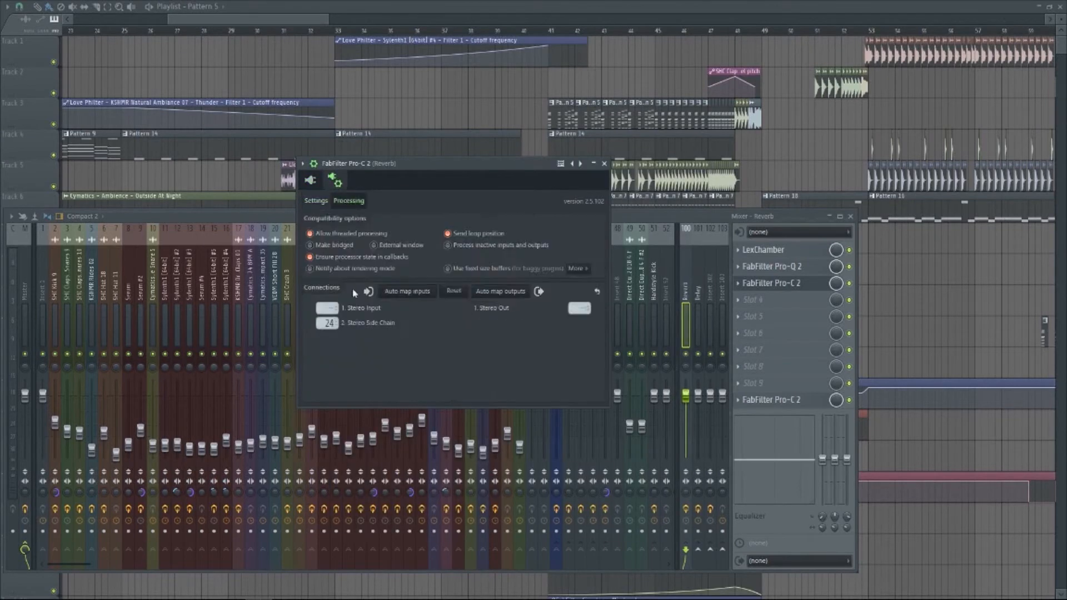
{"action": "left_click", "coordinate": [326, 323]}
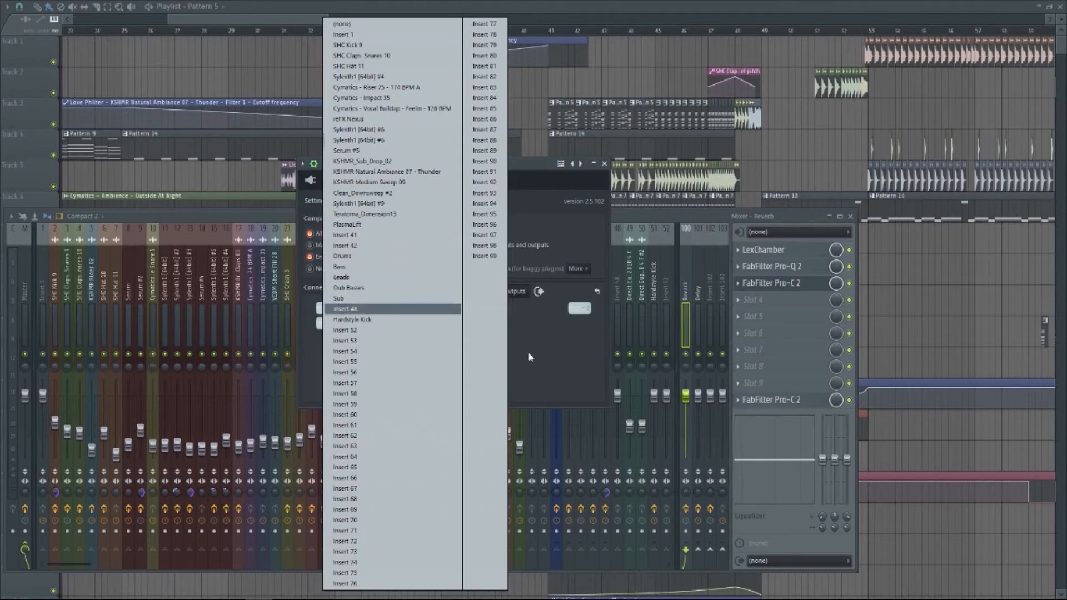
{"action": "left_click", "coordinate": [556, 375]}
{"action": "left_click", "coordinate": [311, 179]}
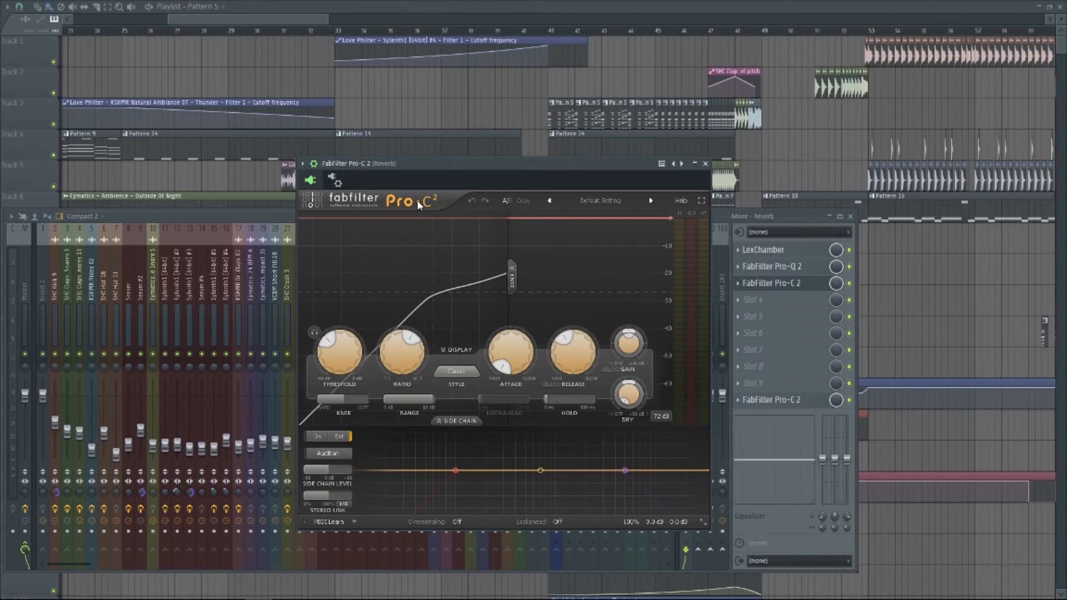
{"action": "left_click", "coordinate": [705, 164]}
- Examine the compression settings of the last FabFilter Pro-C 2 on the Reverb send
{"action": "left_click", "coordinate": [801, 401]}
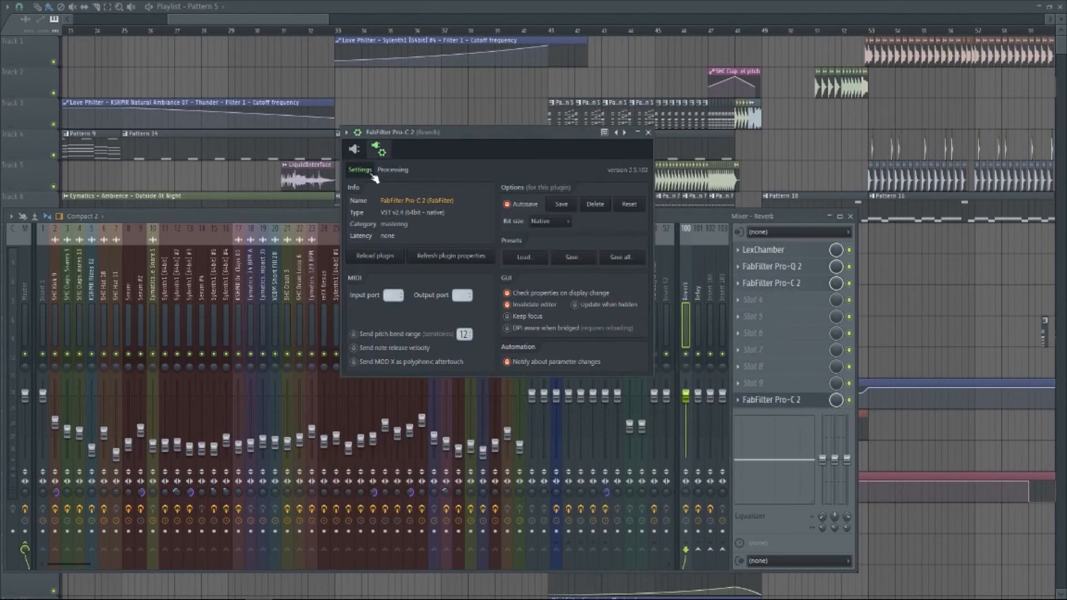
{"action": "left_click", "coordinate": [354, 149]}
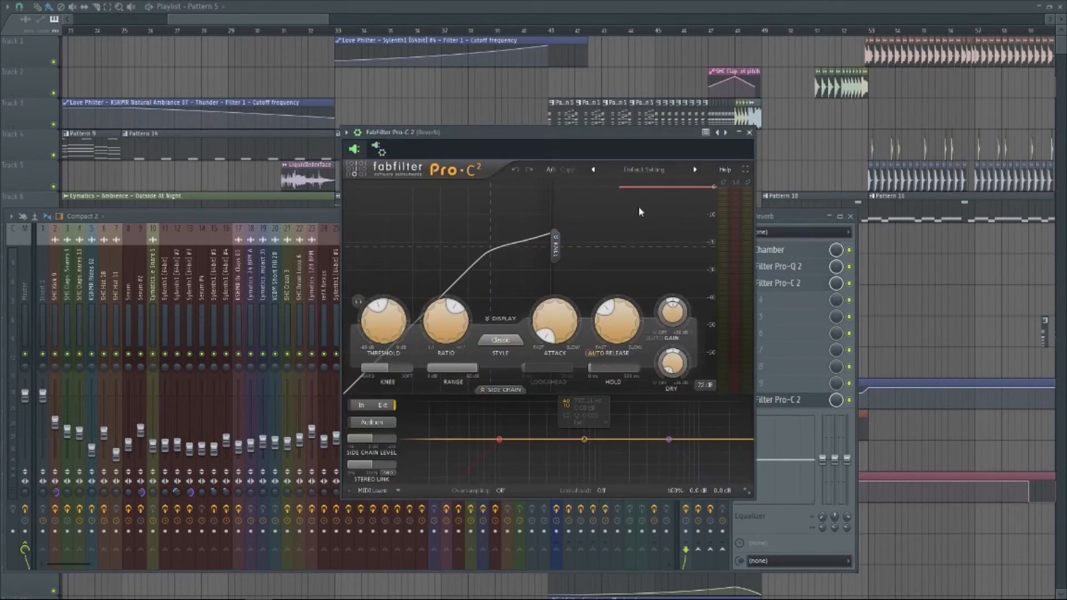
{"action": "left_click", "coordinate": [749, 132]}
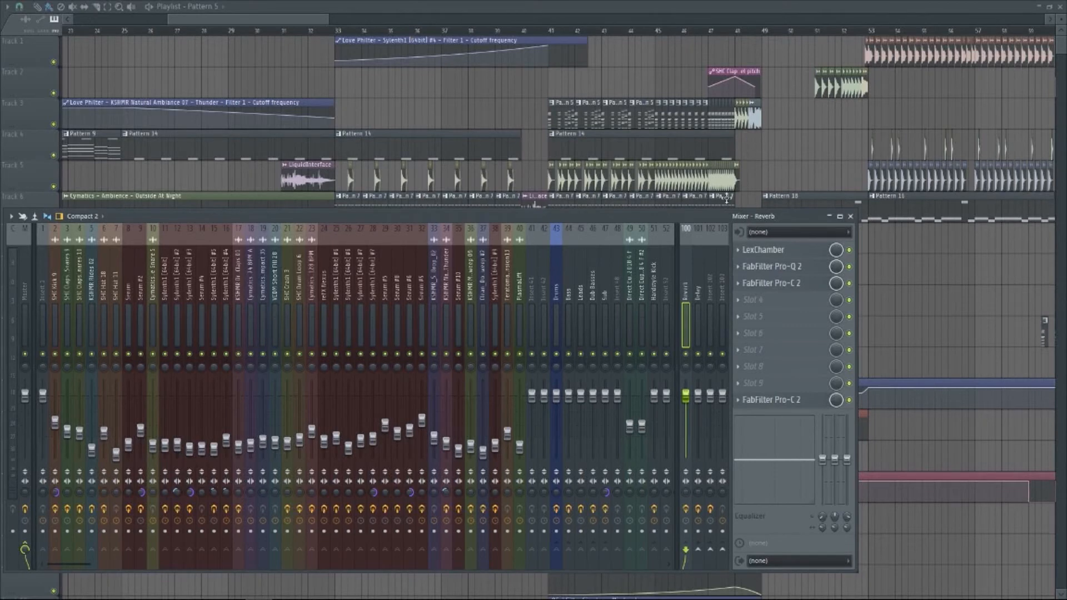
- Examine the Fruity Delay 2 and the threshold of the first FabFilter Pro-C 2 on the Delay send
{"action": "left_click", "coordinate": [699, 300]}
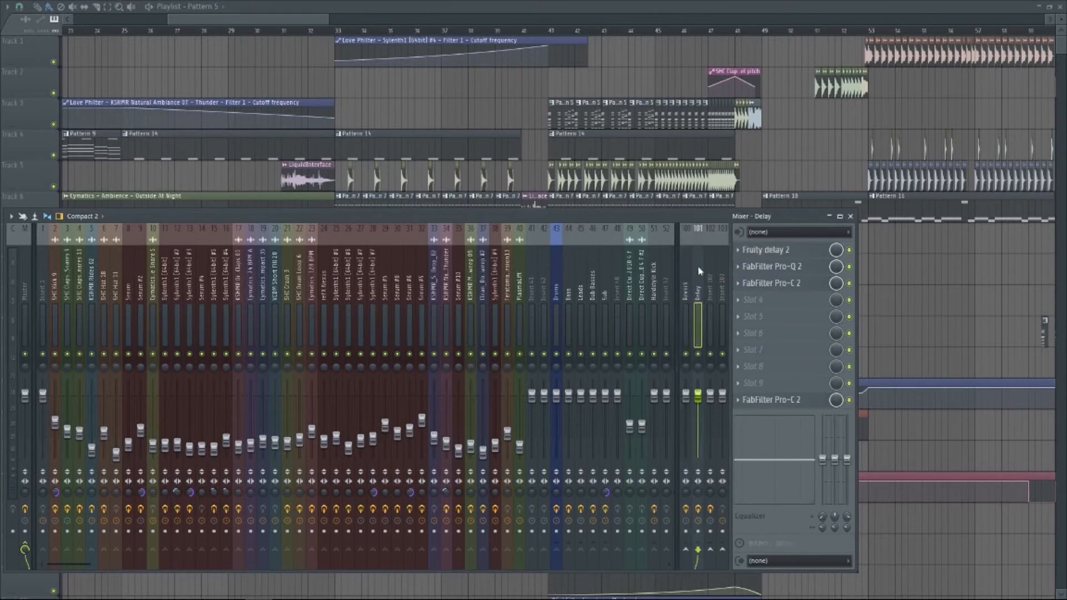
{"action": "left_click", "coordinate": [800, 253]}
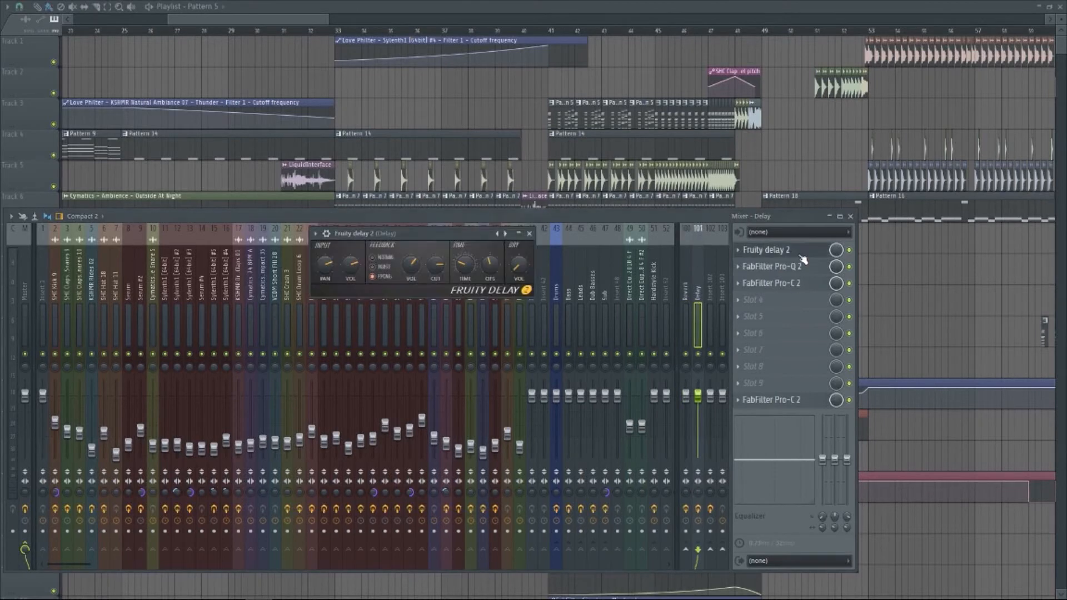
{"action": "left_click", "coordinate": [529, 234]}
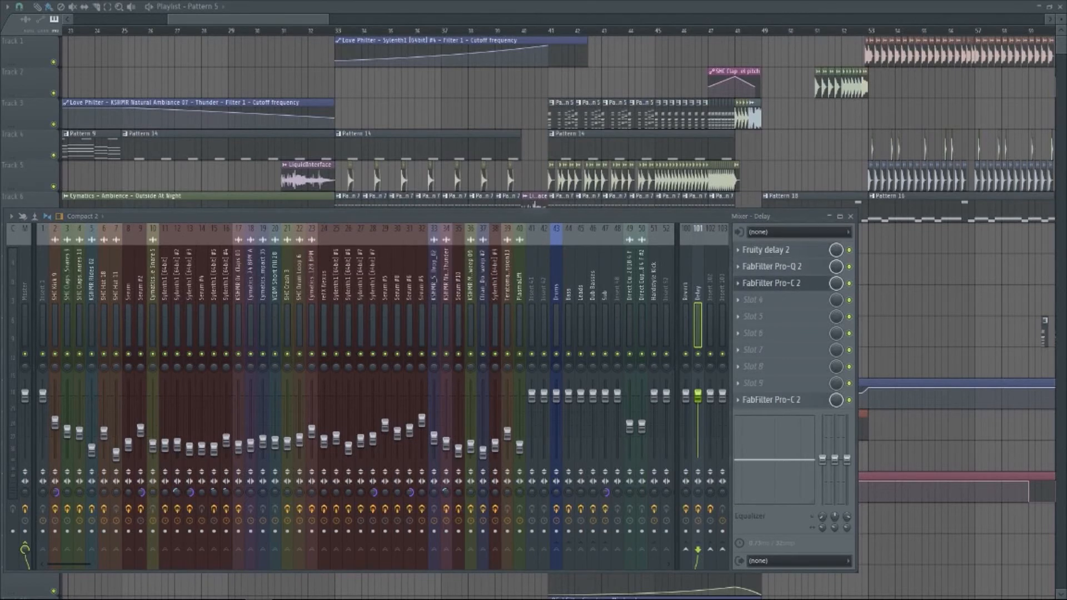
{"action": "left_click", "coordinate": [771, 282]}
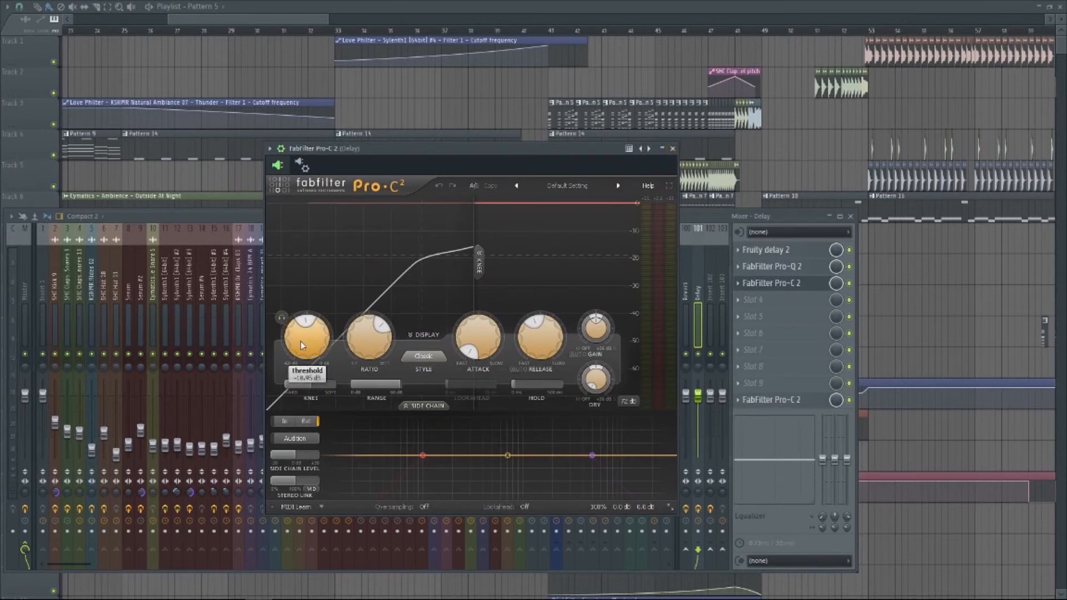
{"action": "mouse_move", "coordinate": [323, 336]}
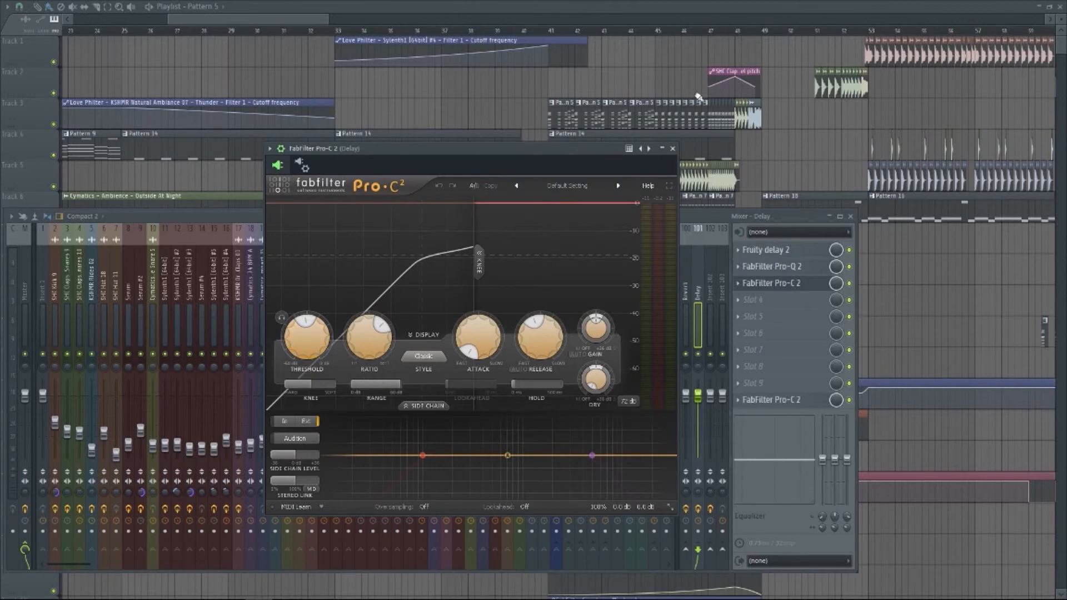
{"action": "left_click", "coordinate": [673, 149]}
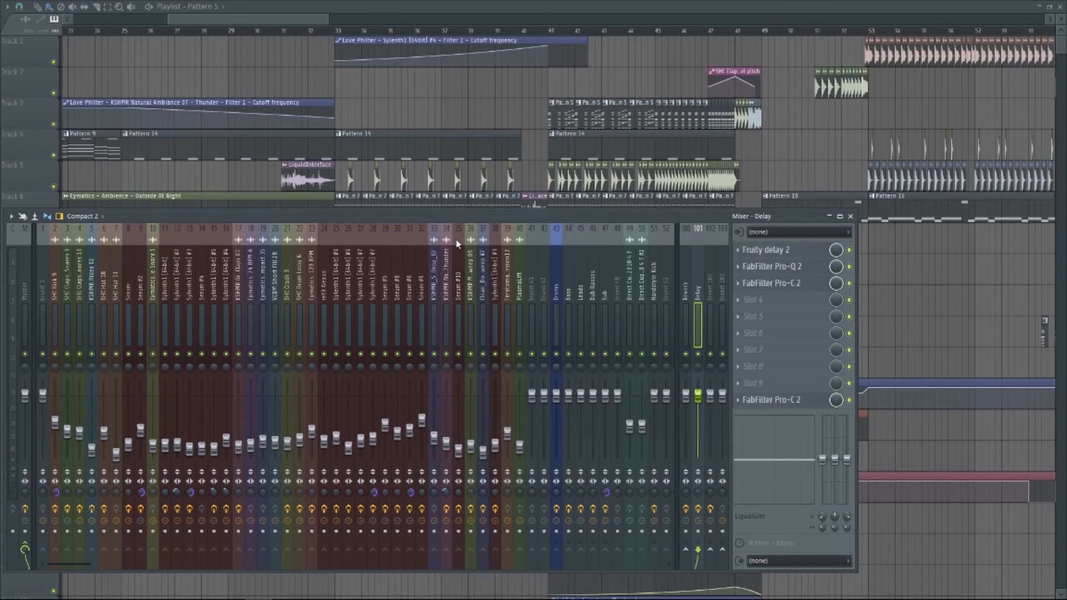
- Move the mixer higher over the playlist, select the Master track and enable The Glue in its effects chain
{"action": "left_click_drag", "start_coordinate": [233, 217], "coordinate": [275, 143]}
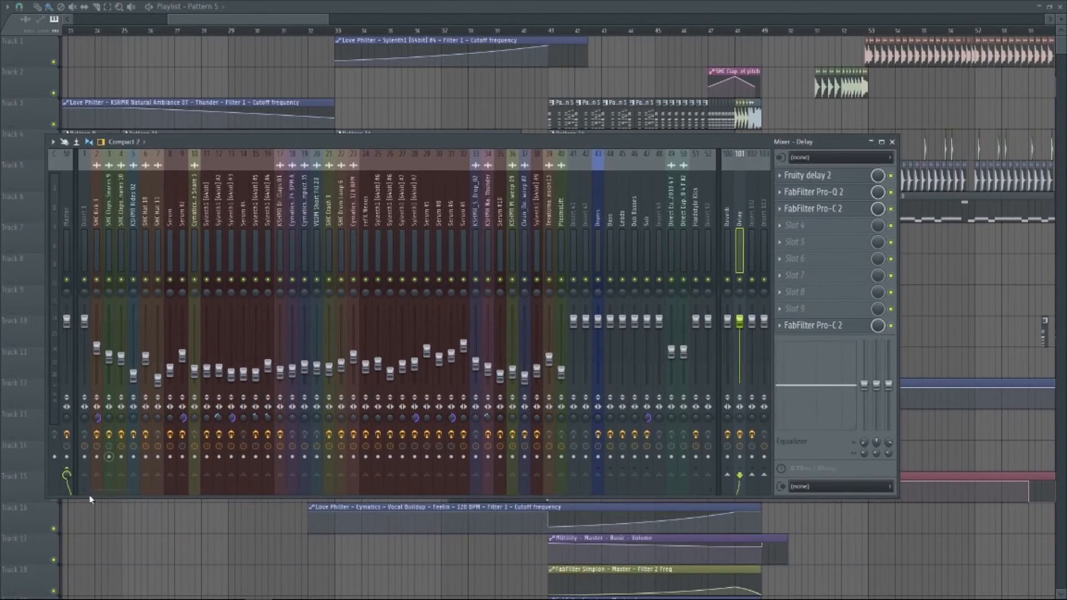
{"action": "left_click", "coordinate": [69, 243]}
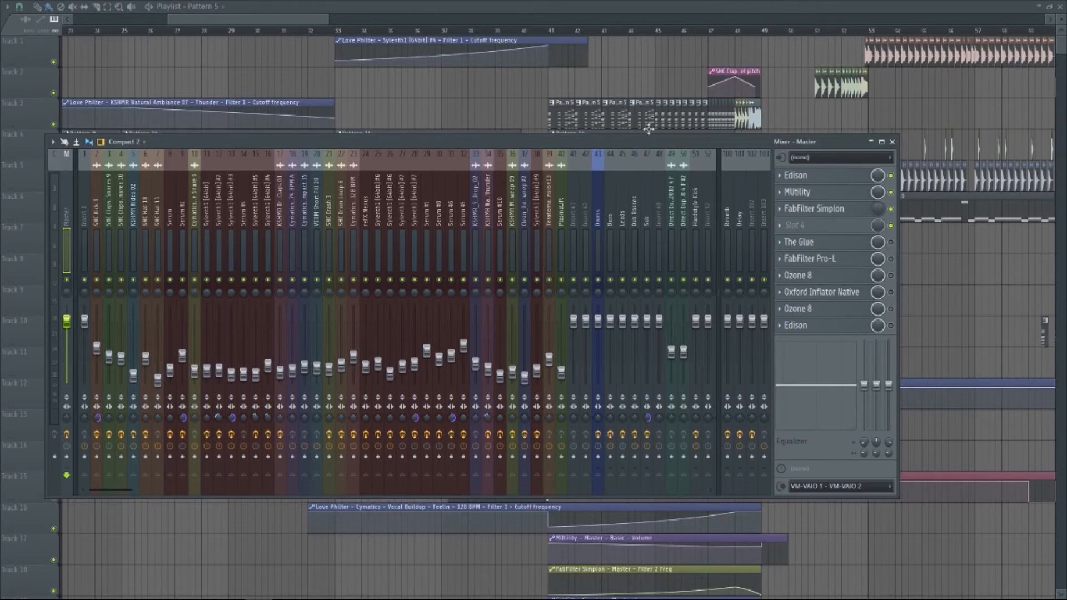
{"action": "left_click", "coordinate": [892, 243]}
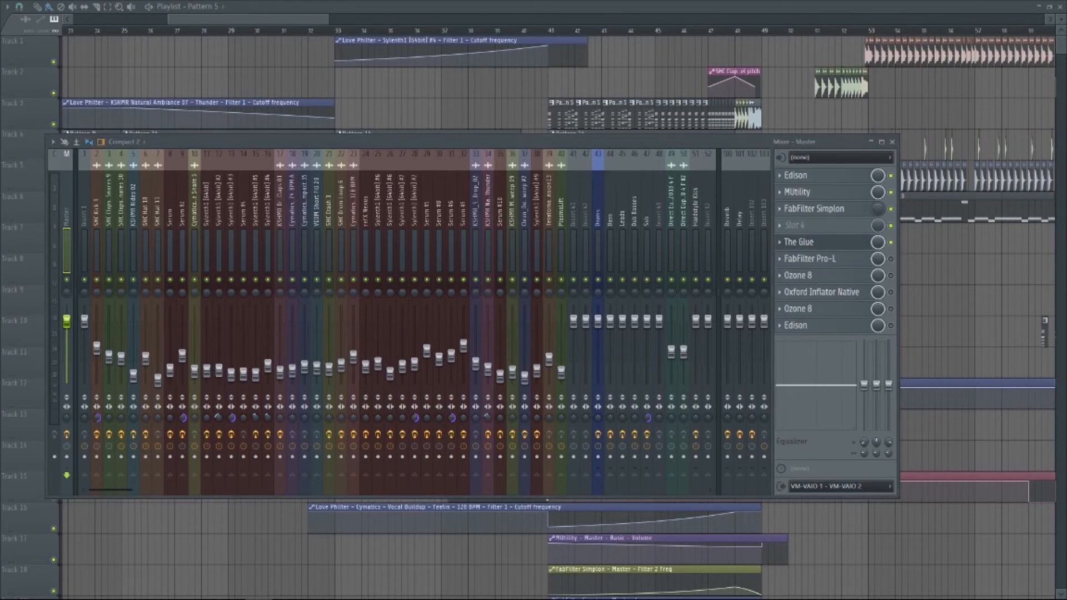
- Examine the preset, mix and threshold settings of The Glue compressor on the Master track
{"action": "left_click", "coordinate": [799, 243]}
{"action": "left_click_drag", "start_coordinate": [605, 181], "coordinate": [312, 111]}
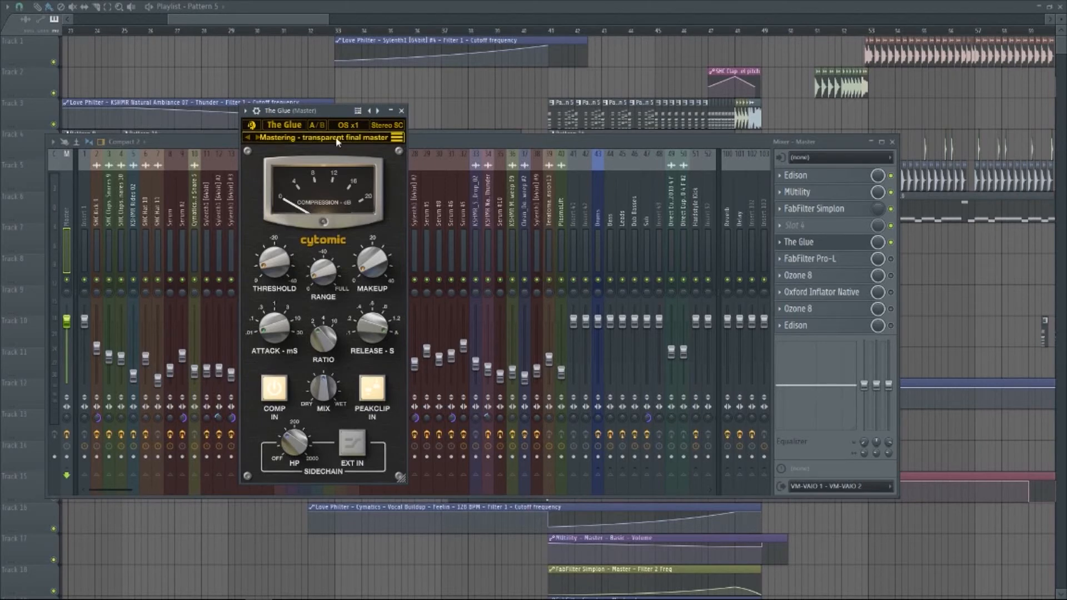
{"action": "mouse_move", "coordinate": [320, 393]}
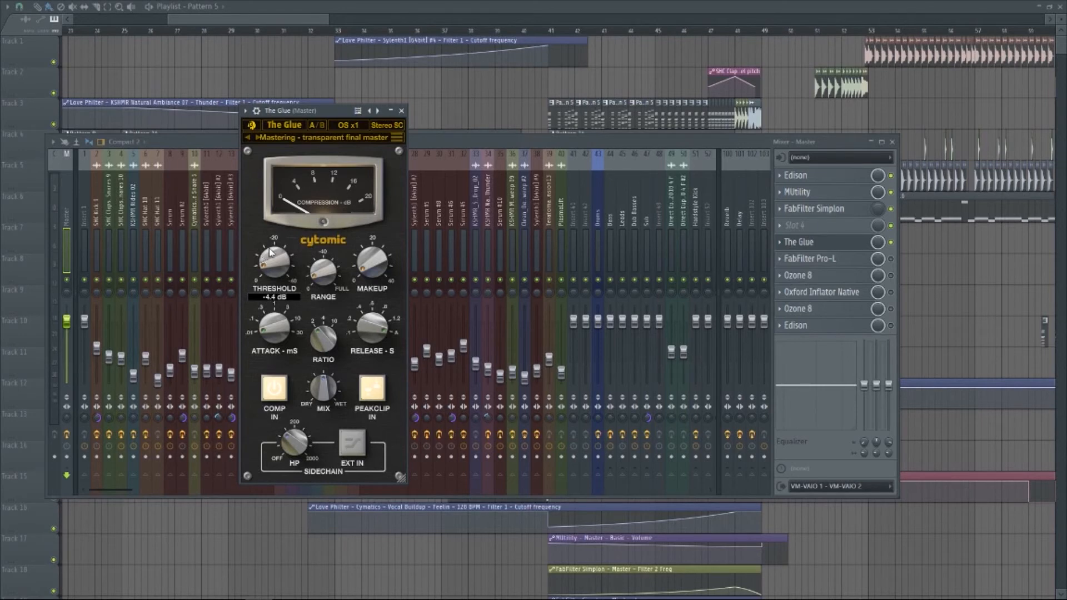
{"action": "left_click", "coordinate": [401, 111]}
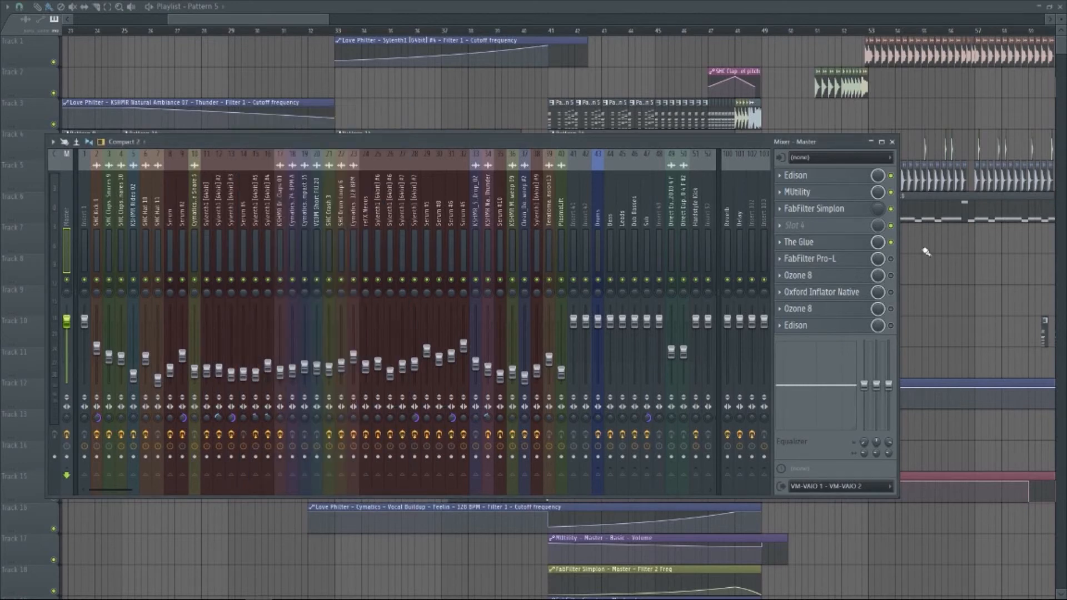
- Enable FabFilter Pro-L on the Master track and examine its style, attack, release and gain settings
{"action": "left_click", "coordinate": [891, 259]}
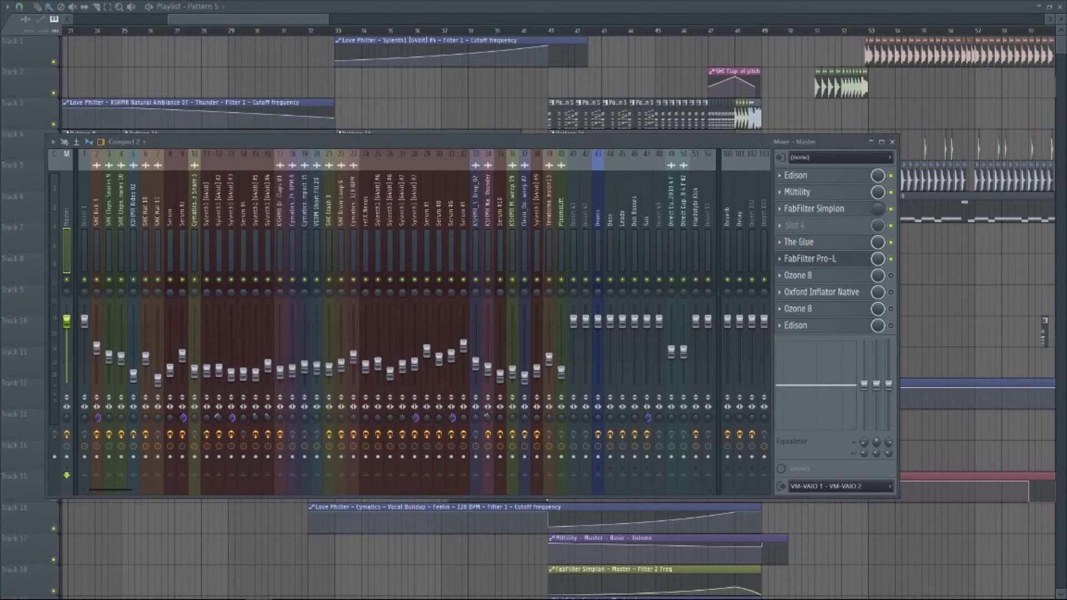
{"action": "left_click", "coordinate": [810, 259]}
{"action": "left_click_drag", "start_coordinate": [482, 136], "coordinate": [536, 137]}
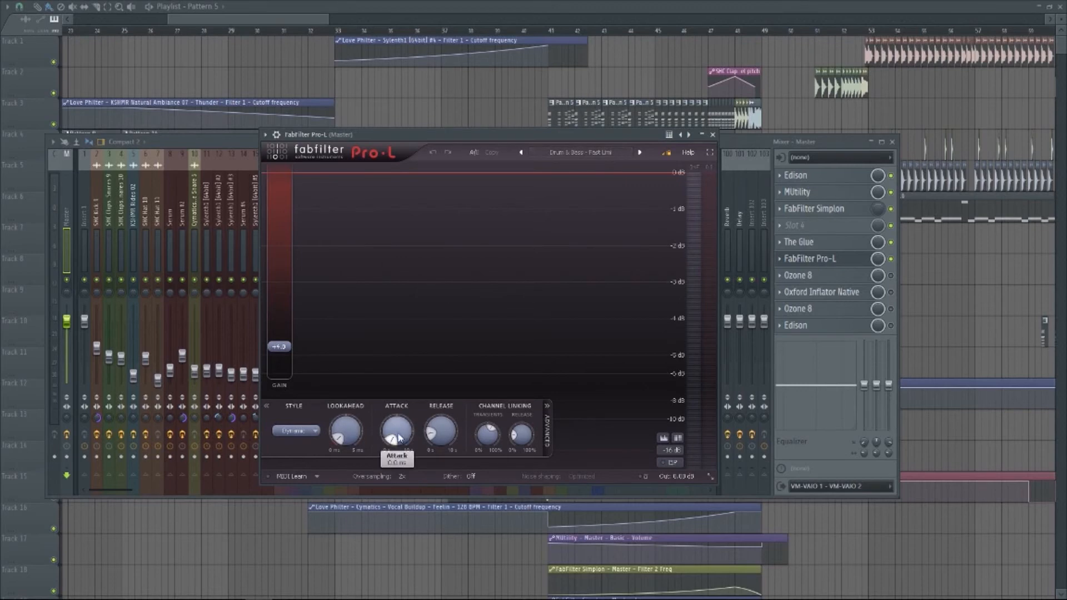
{"action": "mouse_move", "coordinate": [436, 436]}
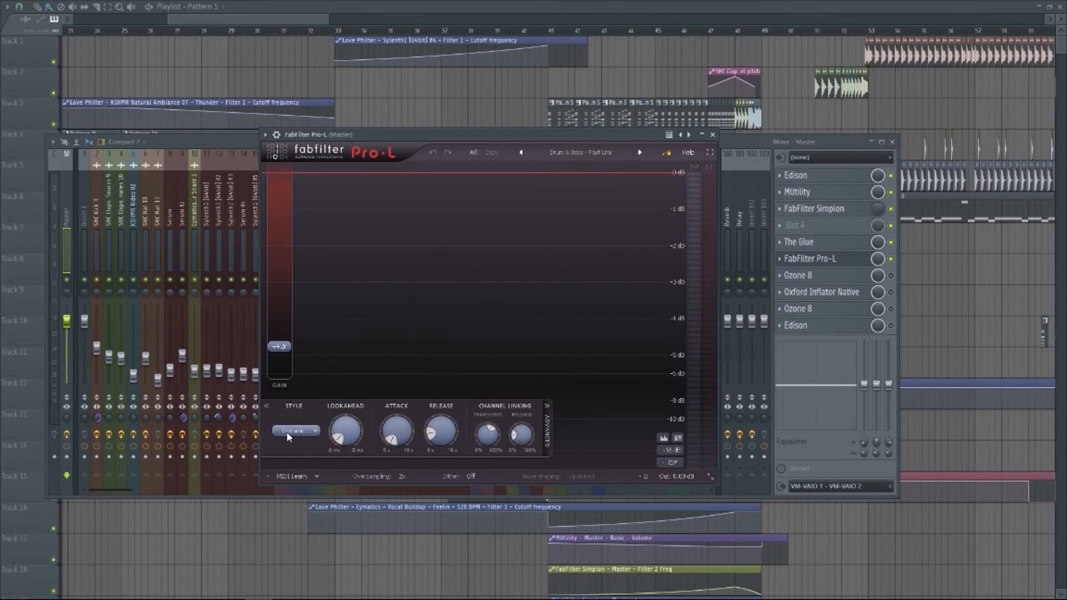
{"action": "mouse_move", "coordinate": [276, 348]}
{"action": "left_click", "coordinate": [713, 134]}
- Enable the first Ozone 8 in the Master effects chain and bring its window into view
{"action": "left_click", "coordinate": [845, 298]}
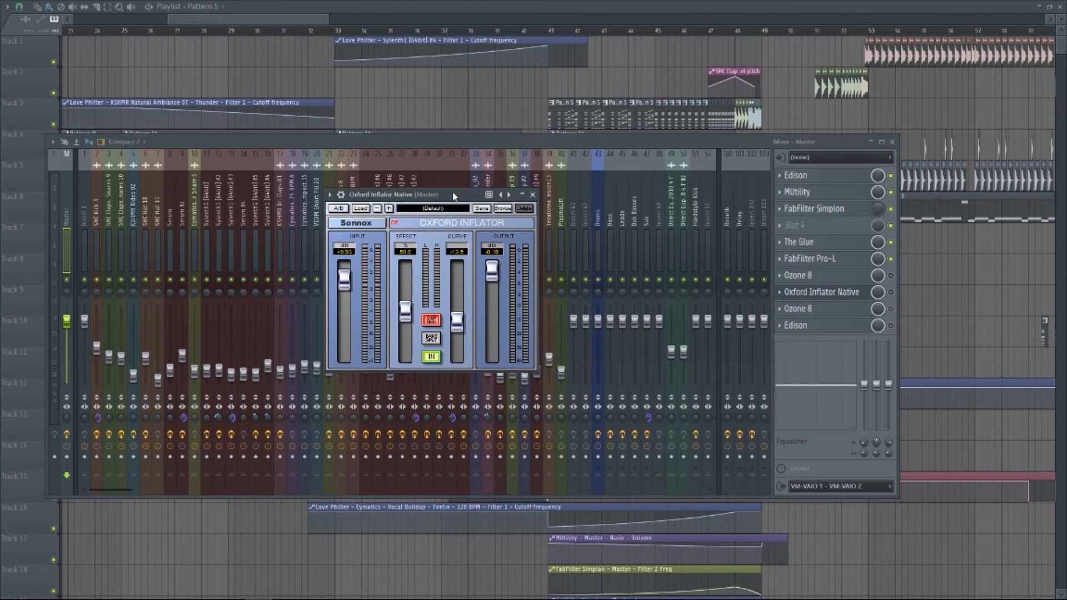
{"action": "left_click", "coordinate": [533, 195]}
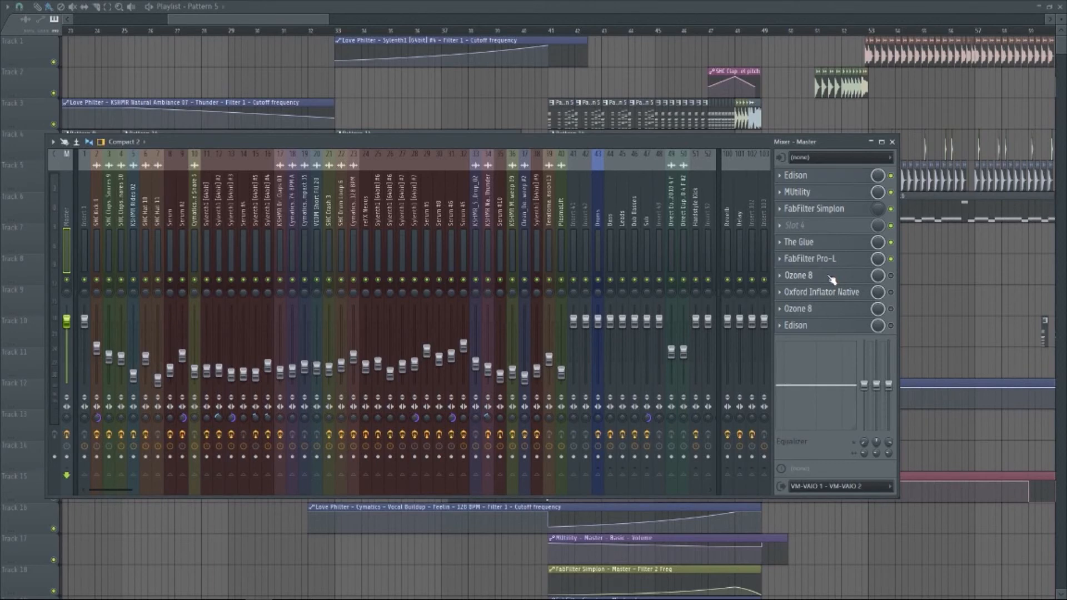
{"action": "left_click", "coordinate": [890, 275]}
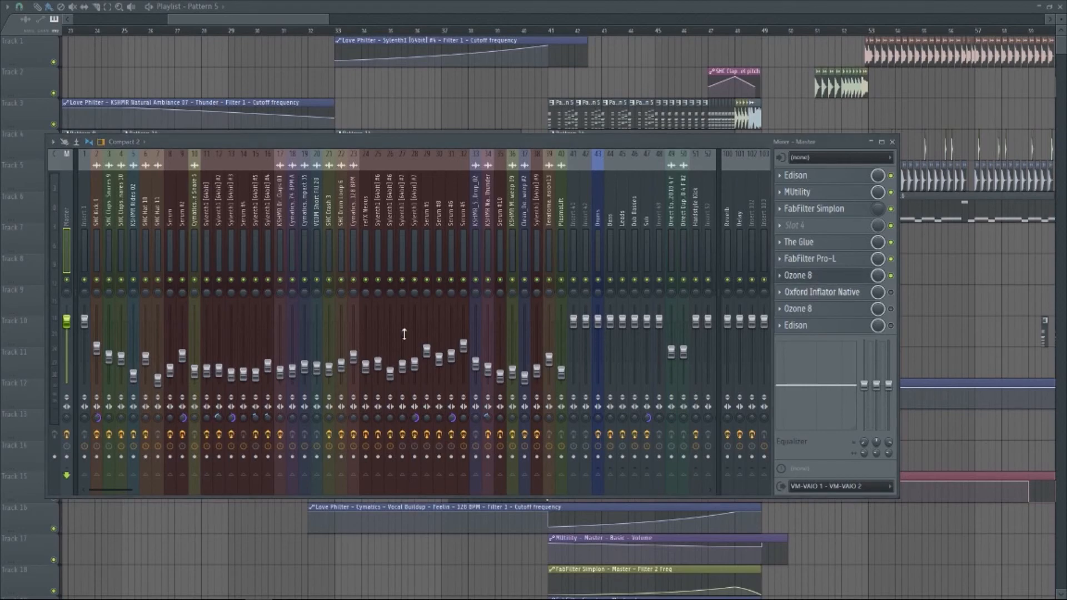
{"action": "left_click_drag", "start_coordinate": [507, 166], "coordinate": [483, 197]}
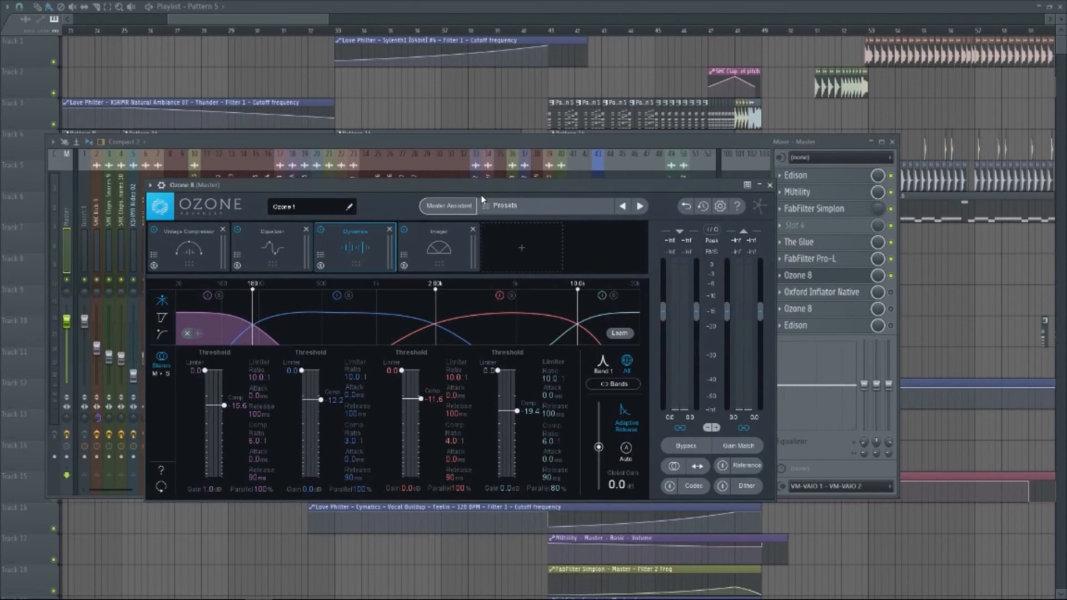
- Examine the settings of Ozone 8's Vintage Compressor, Equalizer, Dynamics and Imager modules in turn
{"action": "left_click", "coordinate": [188, 249]}
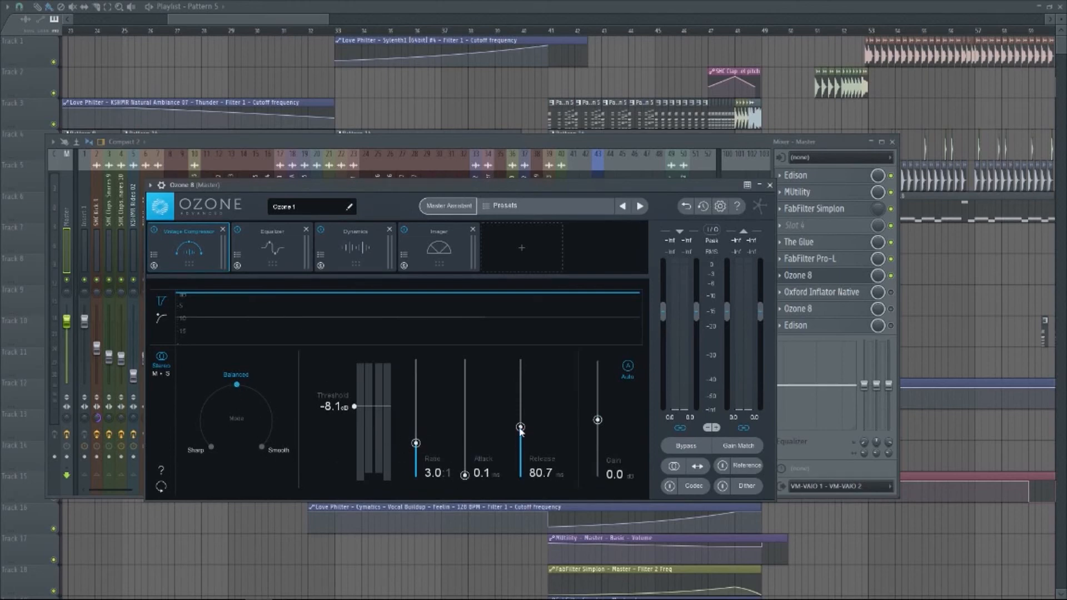
{"action": "left_click", "coordinate": [272, 250]}
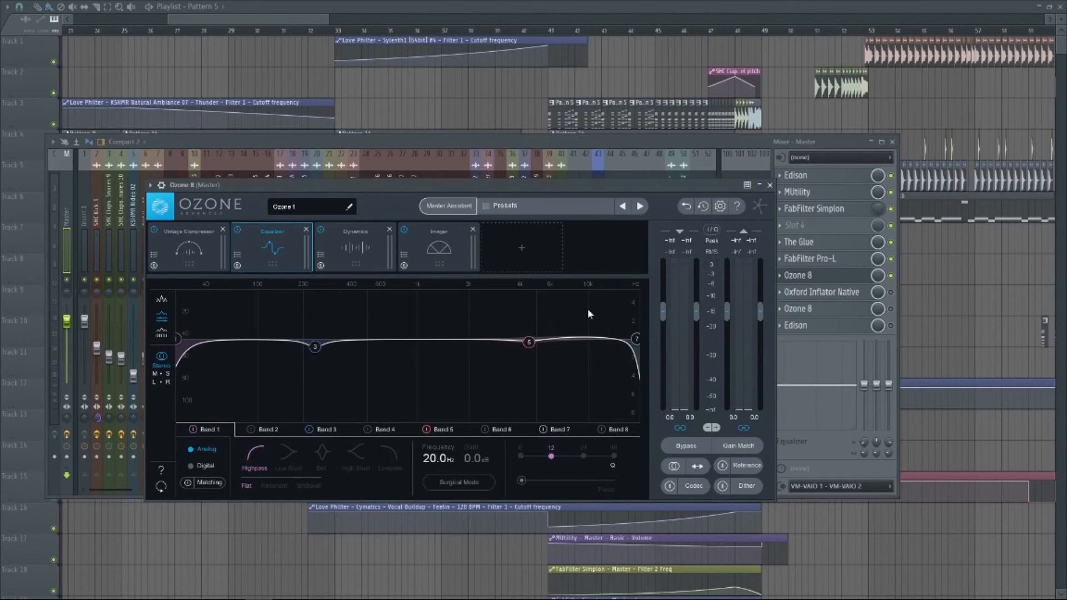
{"action": "left_click", "coordinate": [357, 250]}
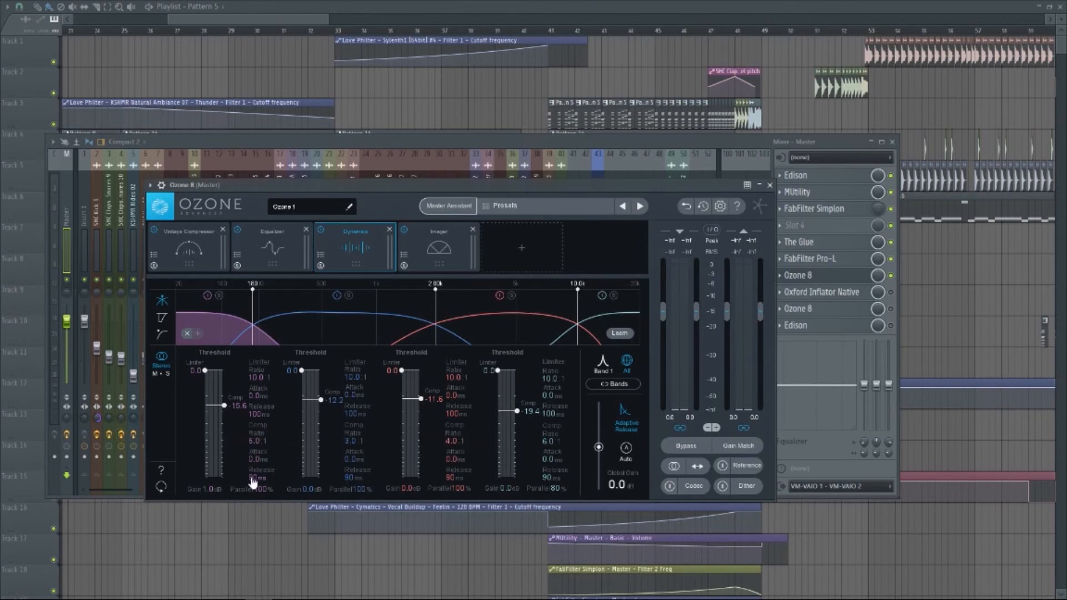
{"action": "left_click", "coordinate": [439, 250]}
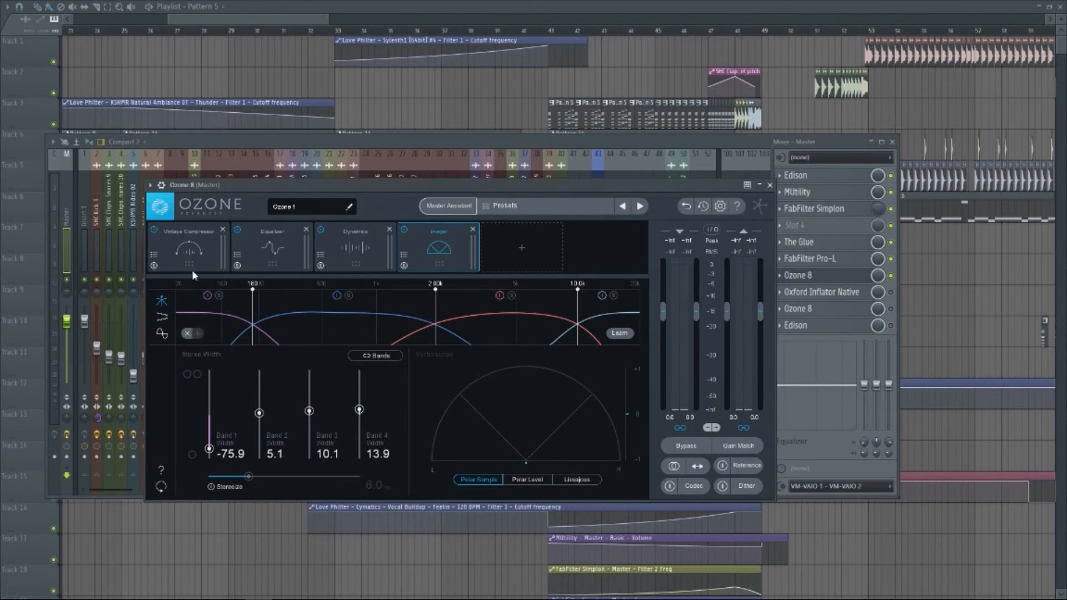
- Move Ozone 8's Imager module directly after the Vintage Compressor and review the reordered modules' settings
{"action": "left_click_drag", "start_coordinate": [465, 232], "coordinate": [276, 249]}
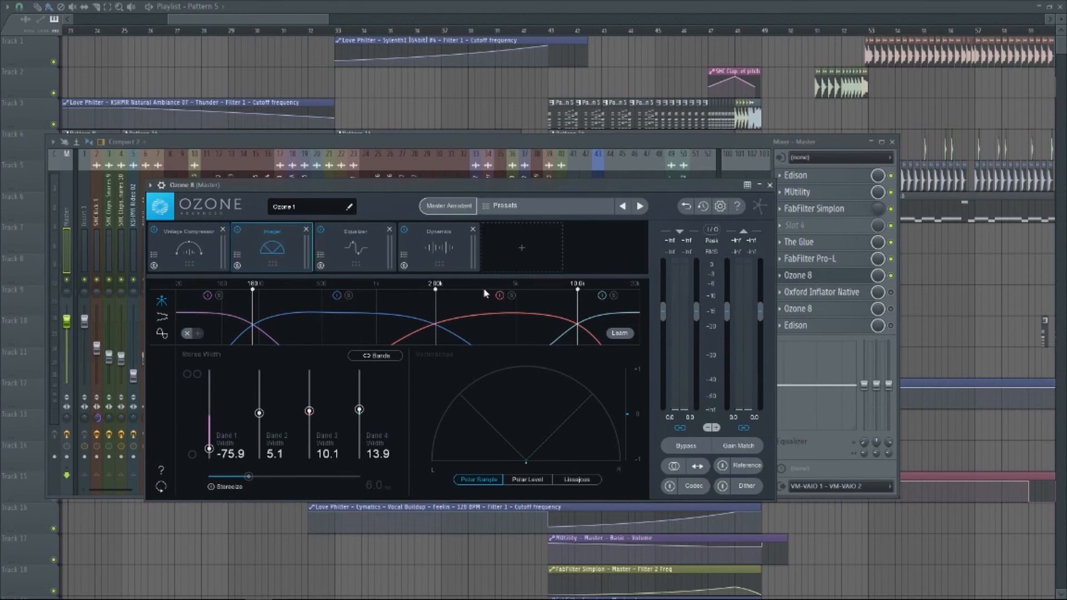
{"action": "left_click", "coordinate": [446, 244]}
{"action": "left_click", "coordinate": [276, 247]}
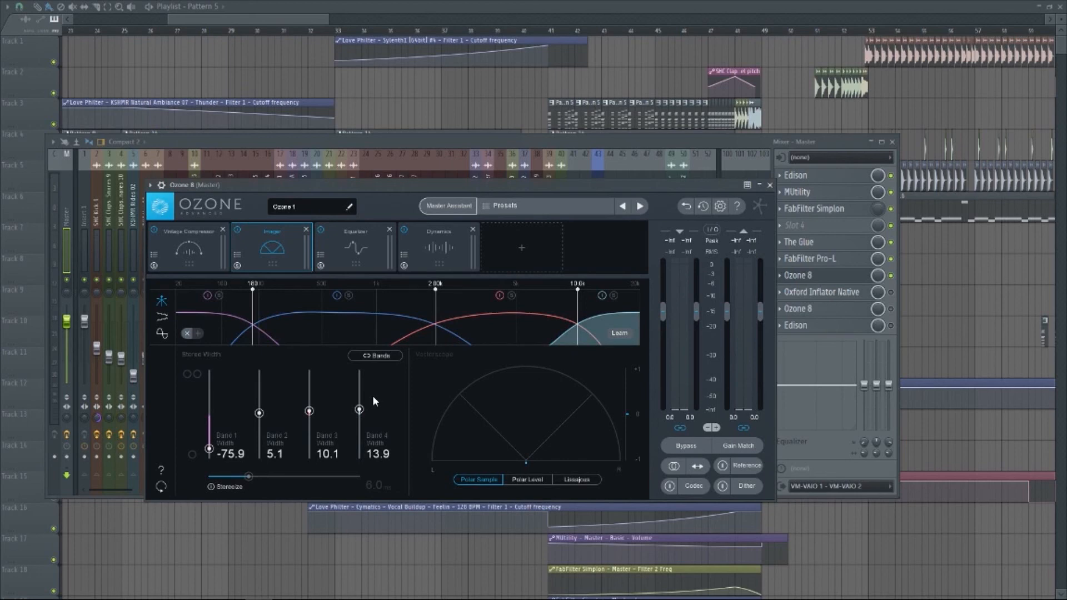
{"action": "left_click", "coordinate": [421, 242]}
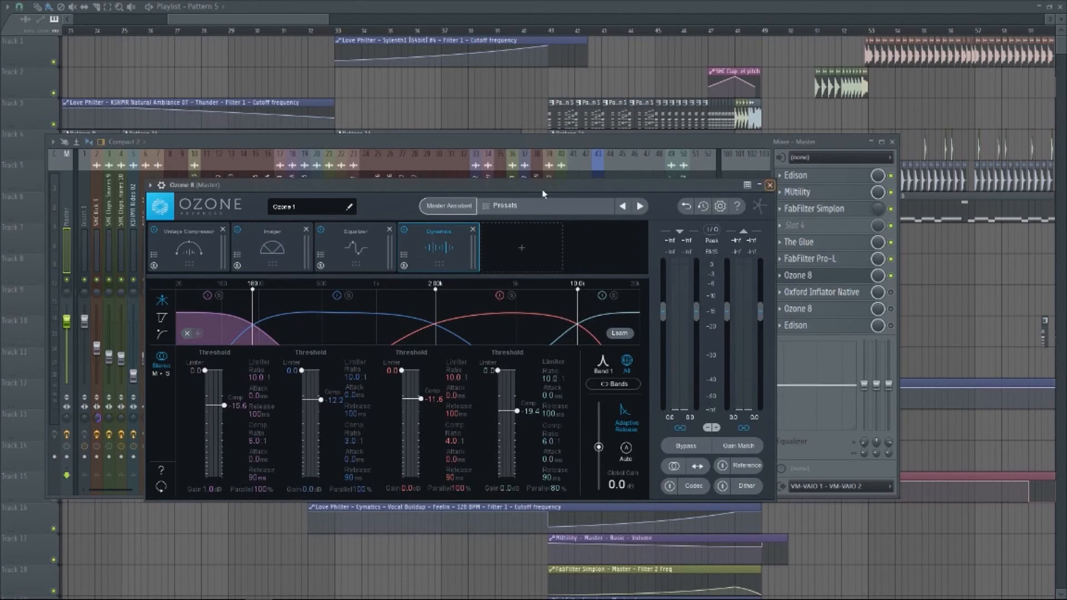
{"action": "left_click", "coordinate": [364, 253]}
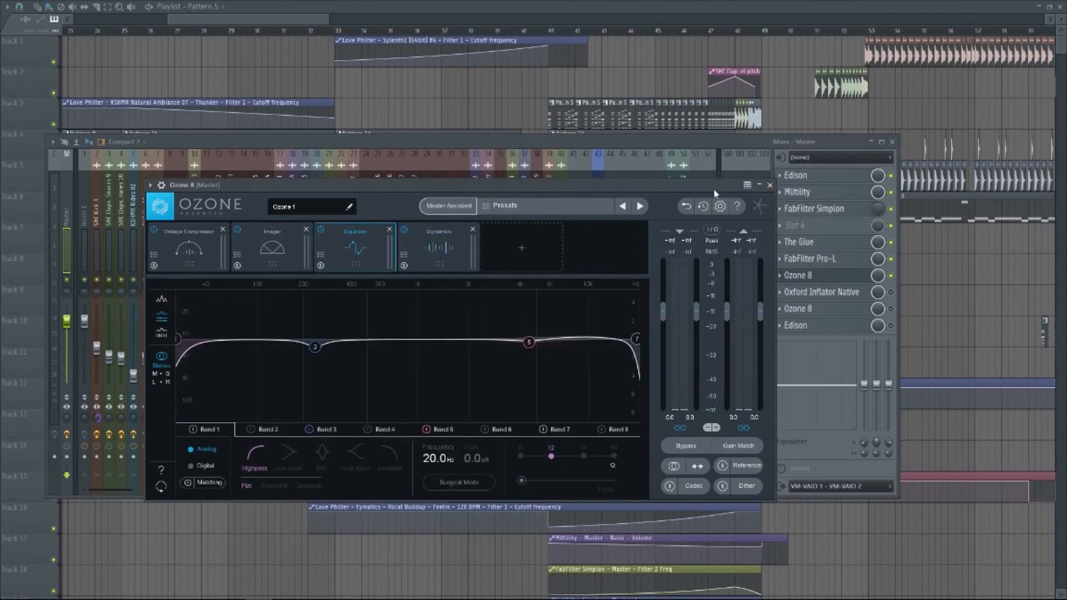
{"action": "left_click", "coordinate": [771, 186]}
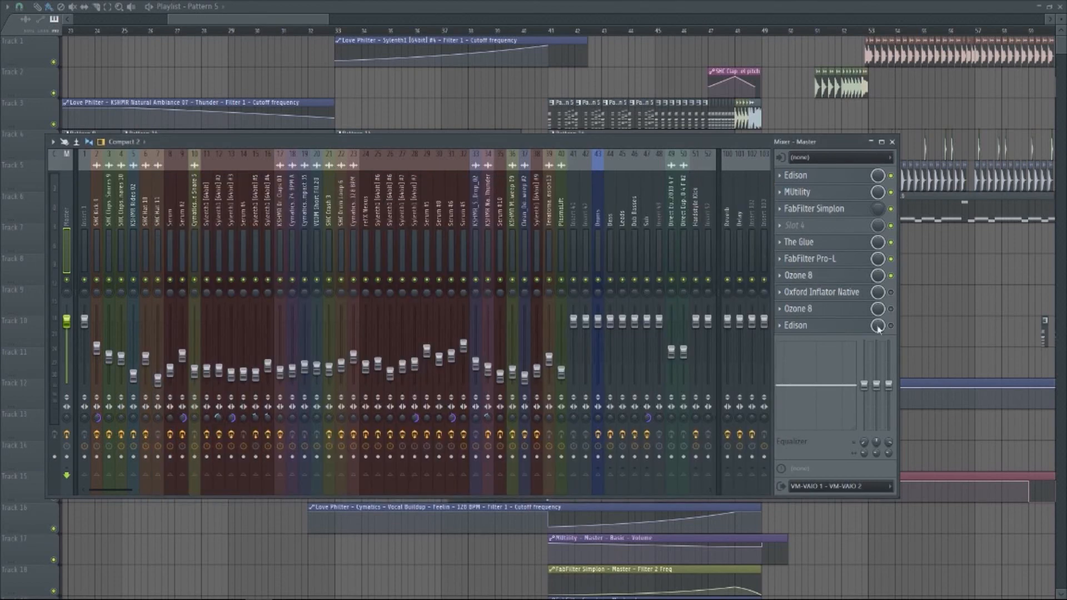
- Enable Oxford Inflator Native on the Master track and examine its input, effect, curve and output settings
{"action": "left_click", "coordinate": [891, 292]}
{"action": "left_click", "coordinate": [843, 293]}
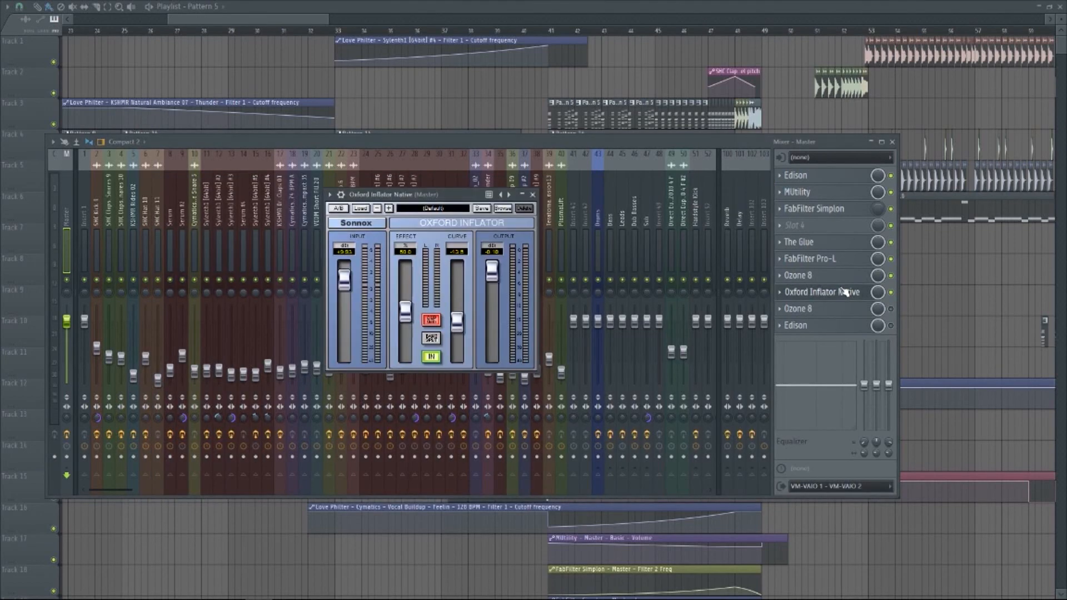
{"action": "left_click_drag", "start_coordinate": [346, 287], "coordinate": [345, 280]}
{"action": "left_click", "coordinate": [533, 195]}
- Enable the second Ozone 8 and the last Edison on the Master track, and inspect the track's waveform in Edison
{"action": "left_click", "coordinate": [891, 309]}
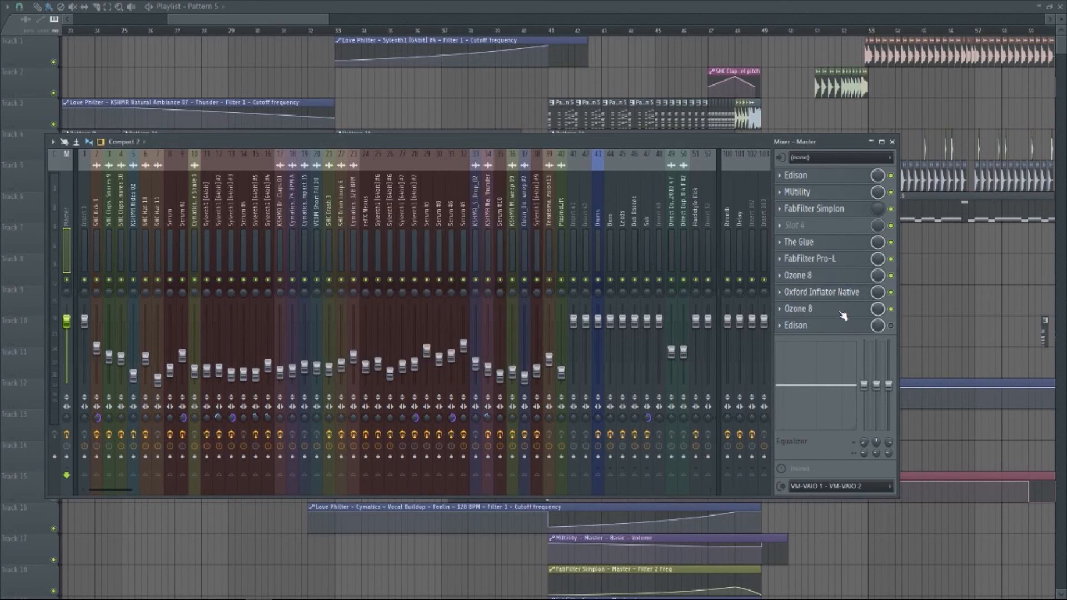
{"action": "left_click", "coordinate": [891, 326]}
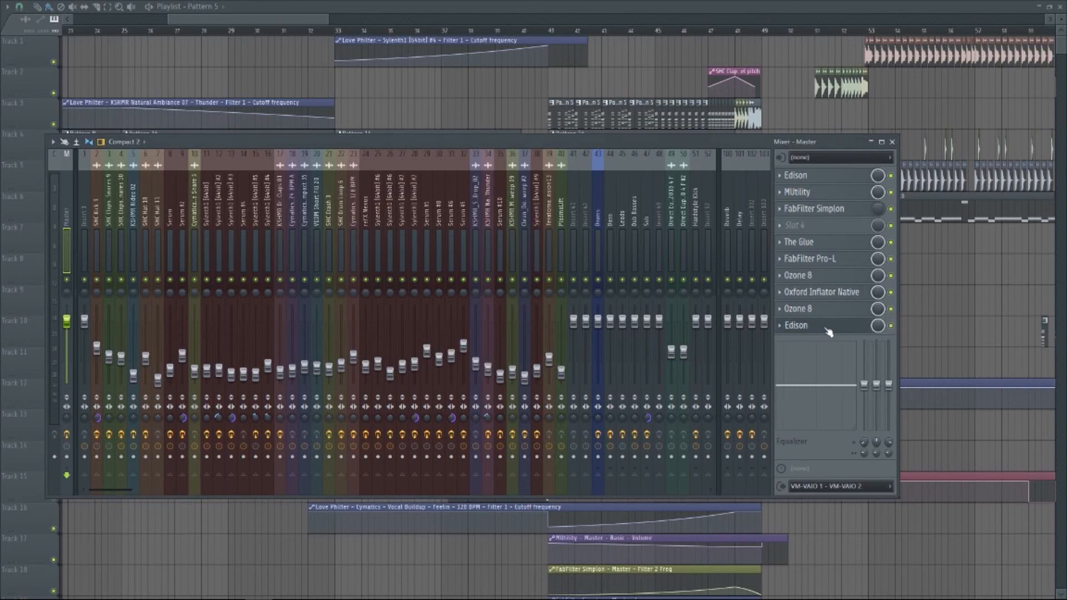
{"action": "left_click", "coordinate": [492, 204]}
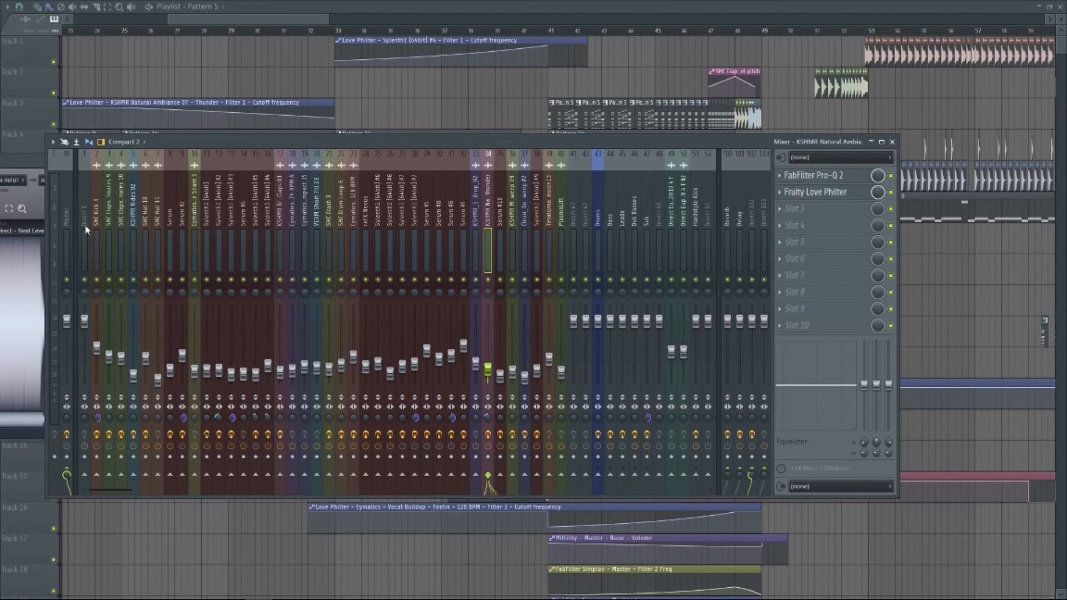
{"action": "left_click", "coordinate": [64, 222]}
{"action": "left_click", "coordinate": [15, 162]}
{"action": "left_click_drag", "start_coordinate": [23, 165], "coordinate": [420, 208]}
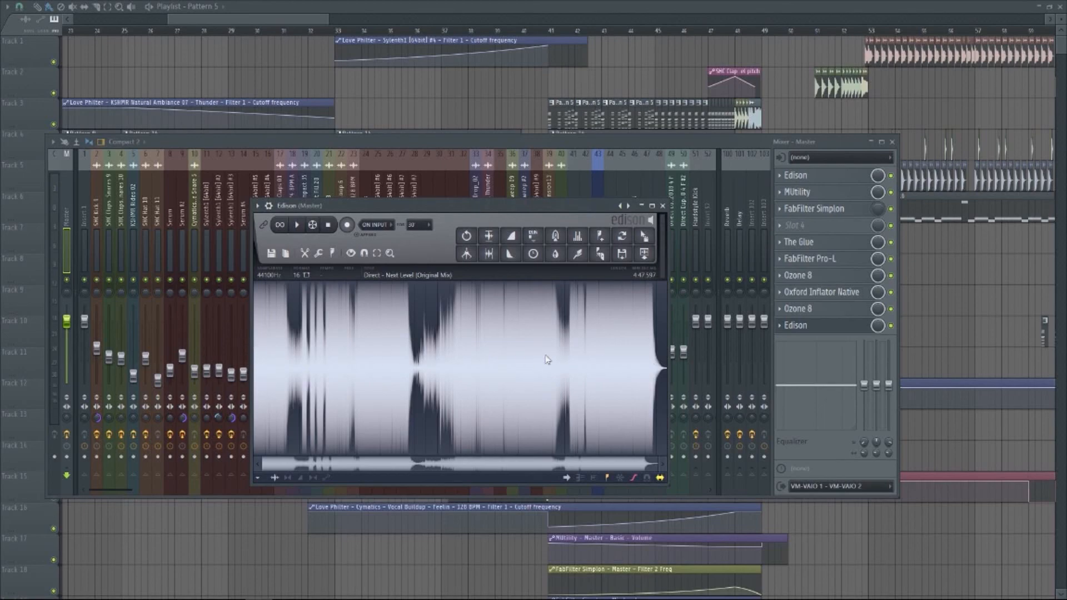
{"action": "left_click", "coordinate": [663, 206]}
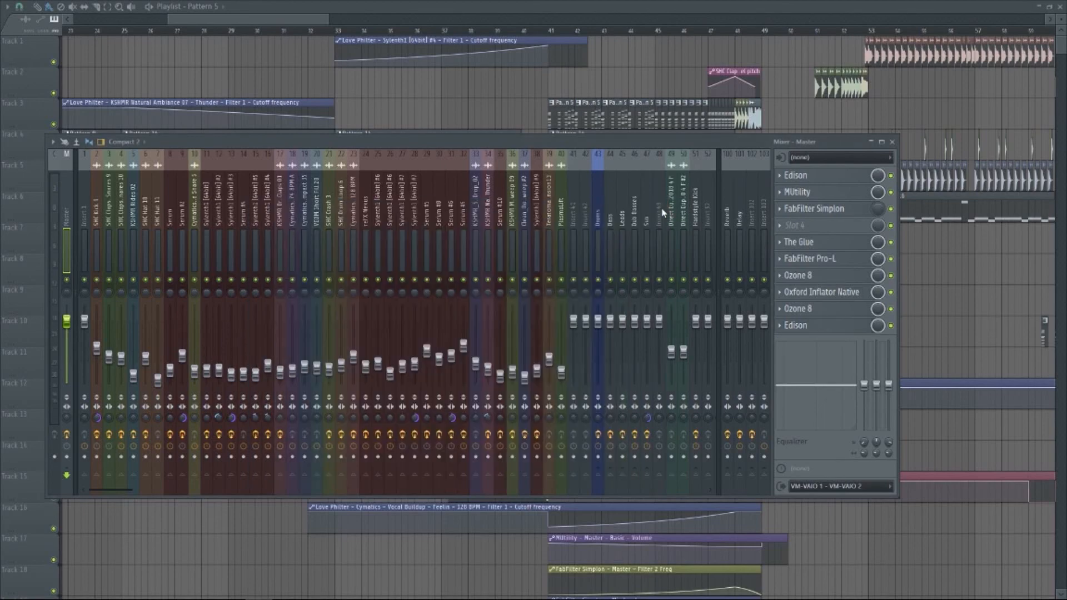